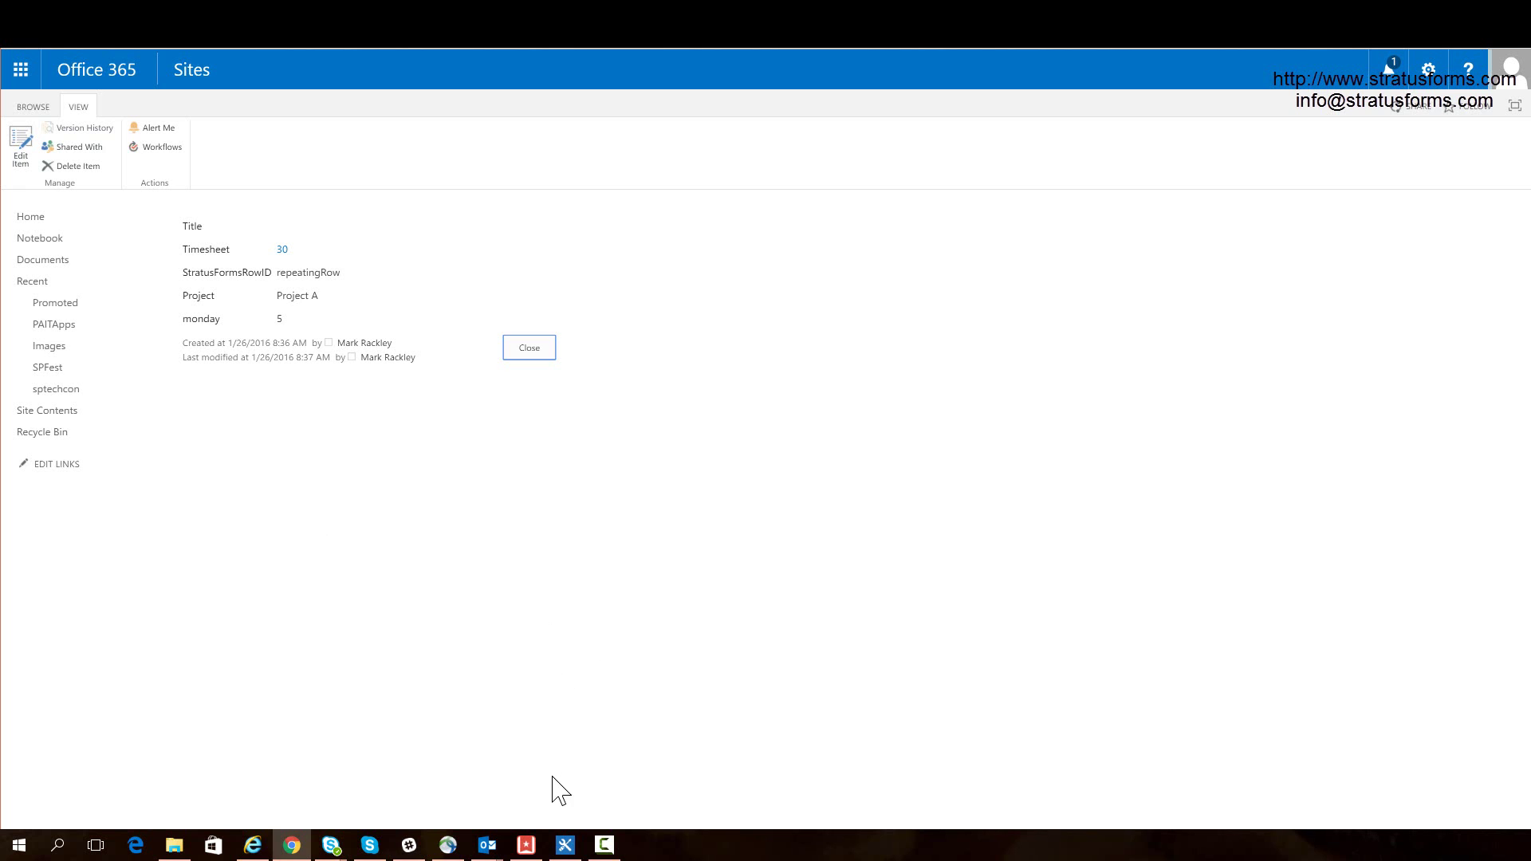
- Review line 18 of TimeTemplate.html, highlighting the StratusFormsTemplate span and its Project data-FormField value
left_click(564, 853)
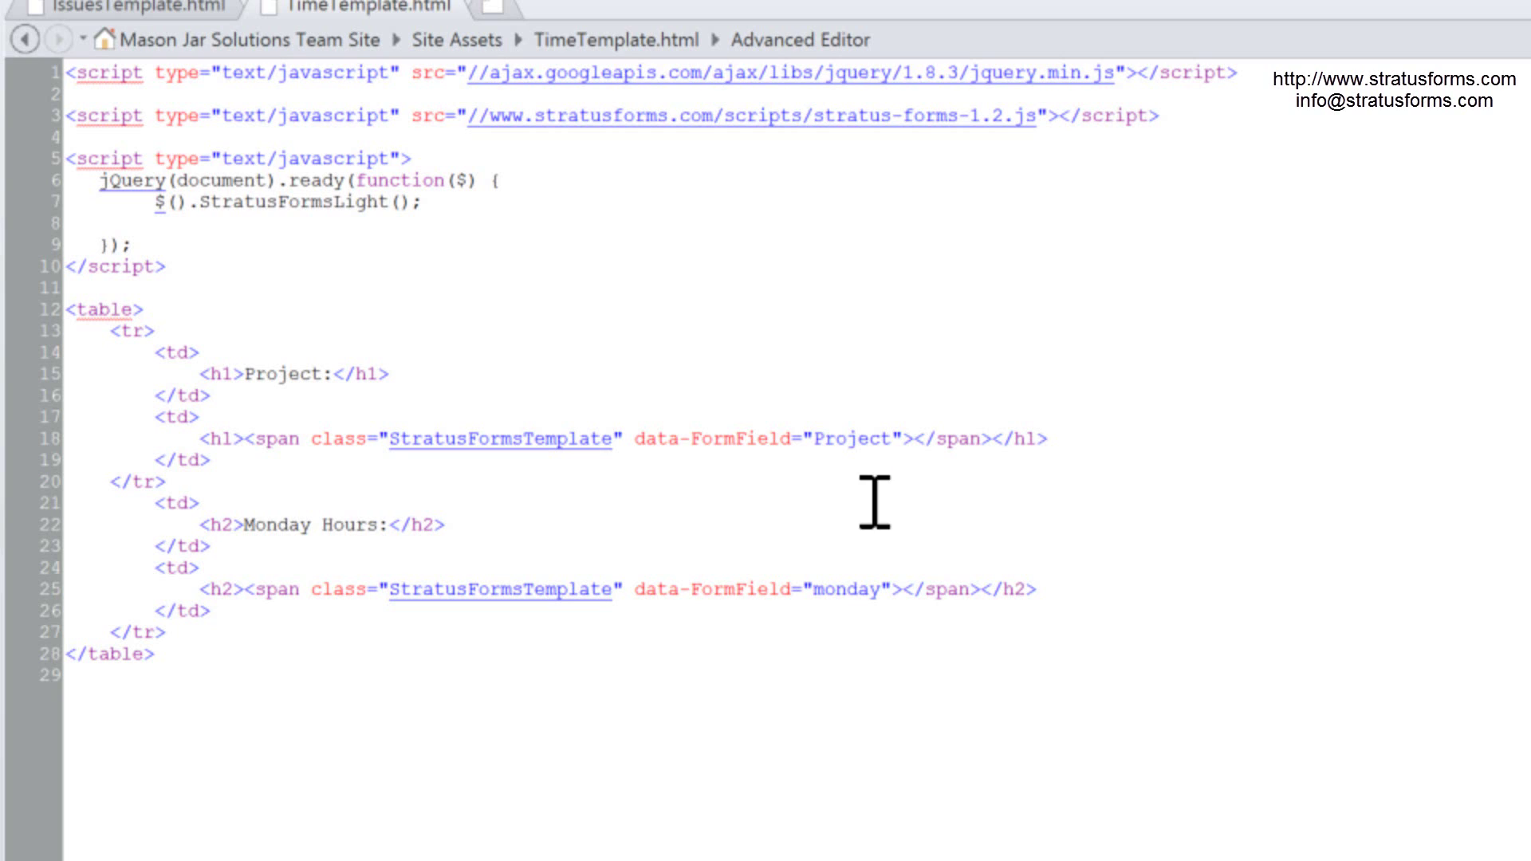
left_click(244, 439)
left_click_drag(244, 439, 907, 430)
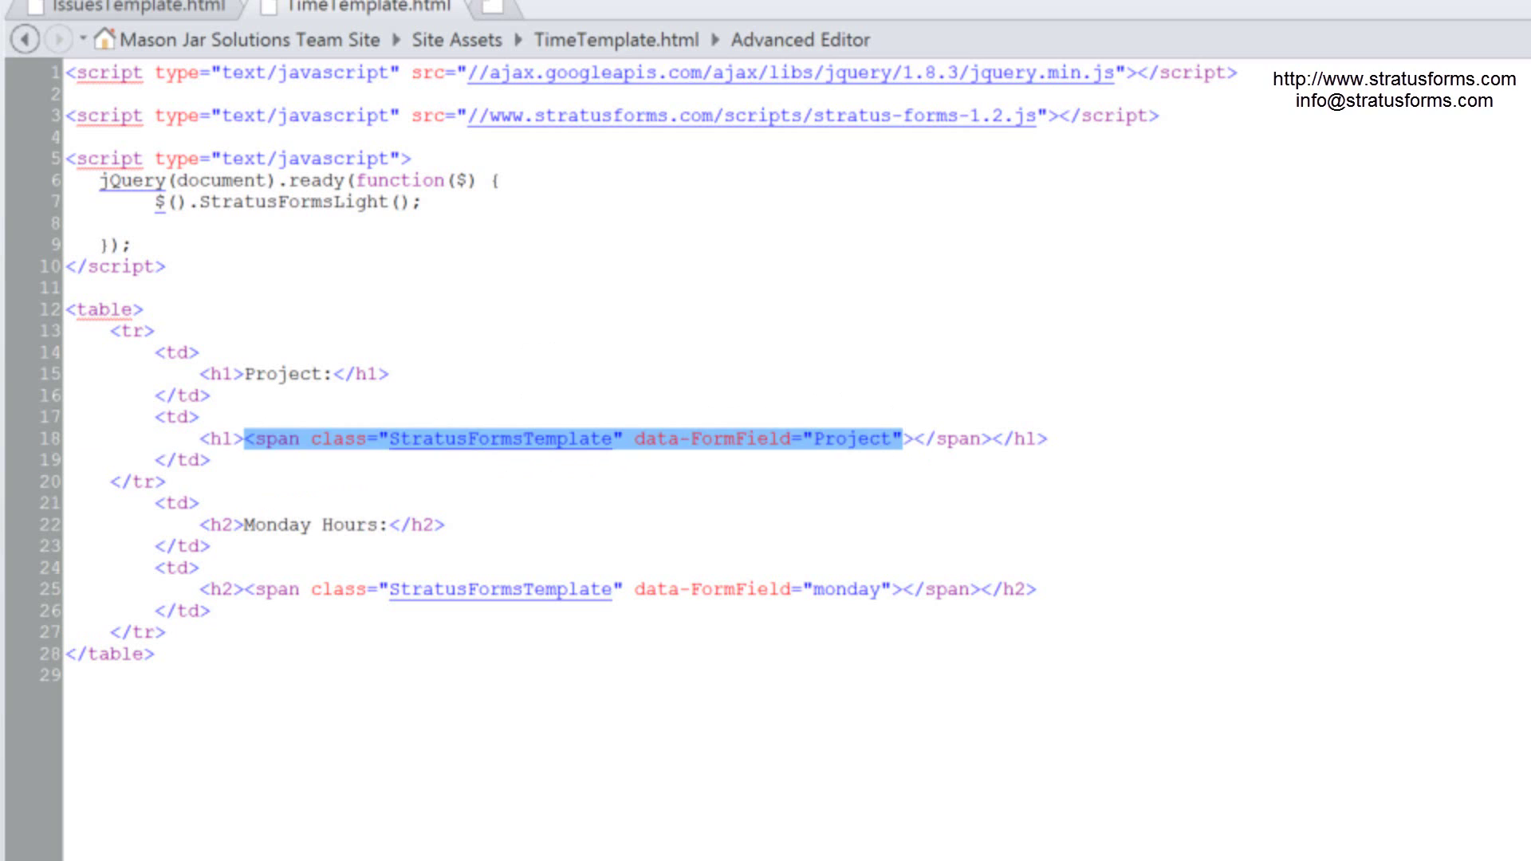
left_click(505, 447)
double_click(601, 441)
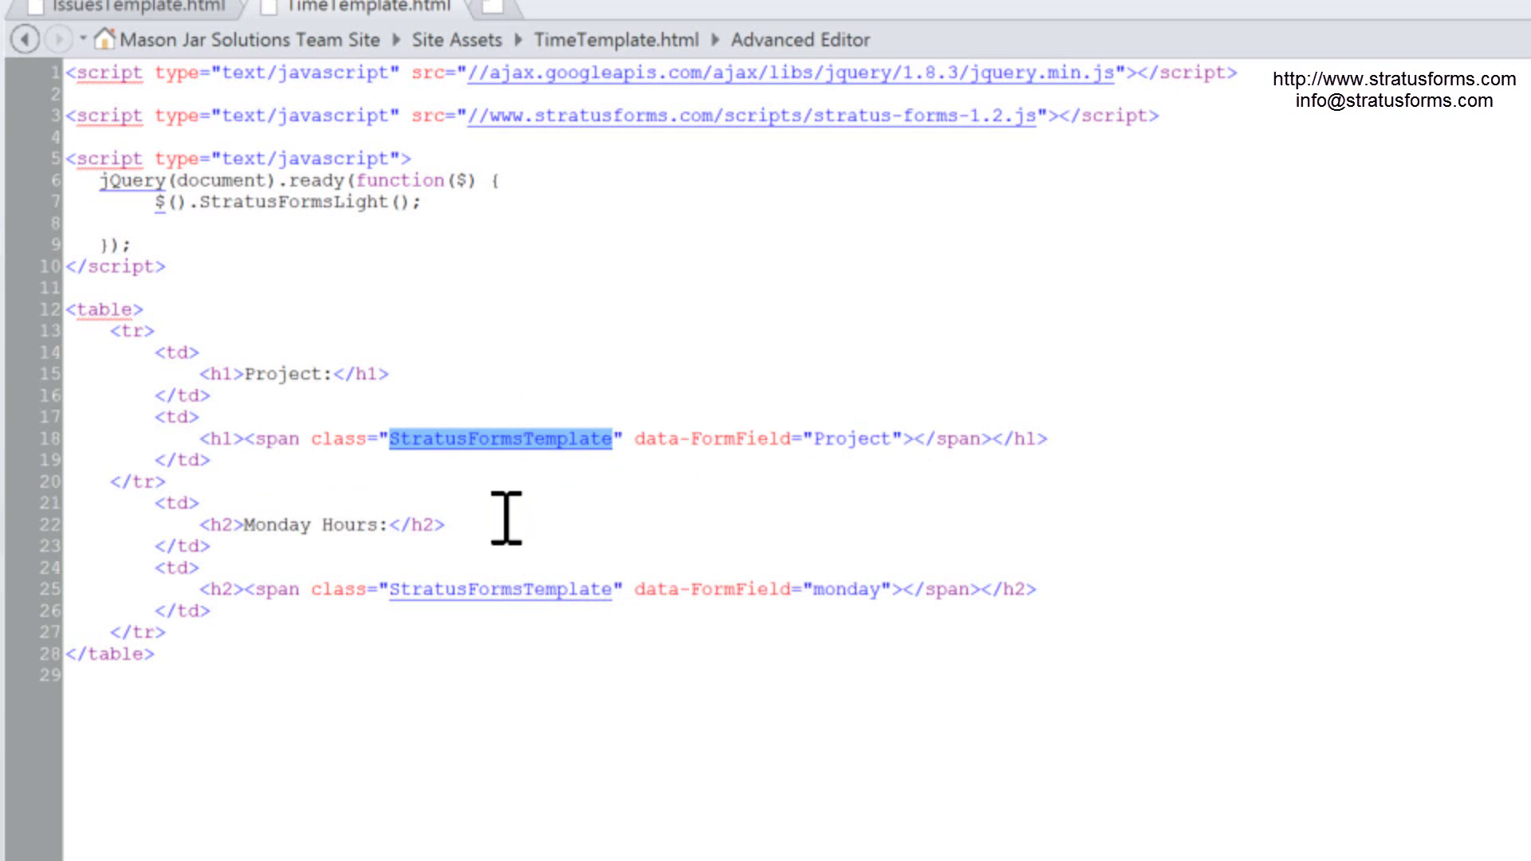
left_click(718, 413)
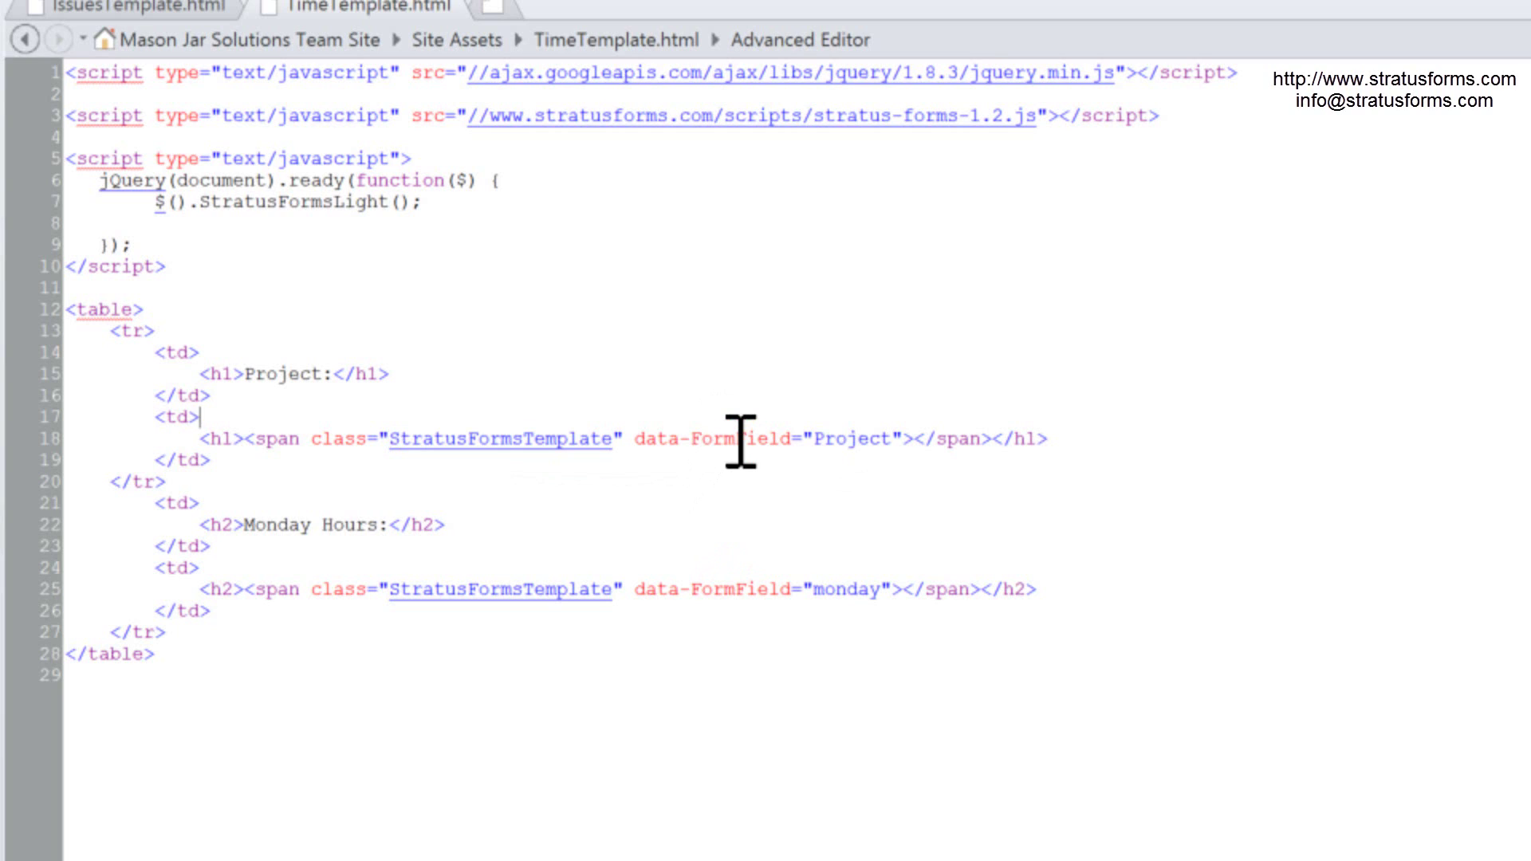
left_click(824, 439)
double_click(824, 439)
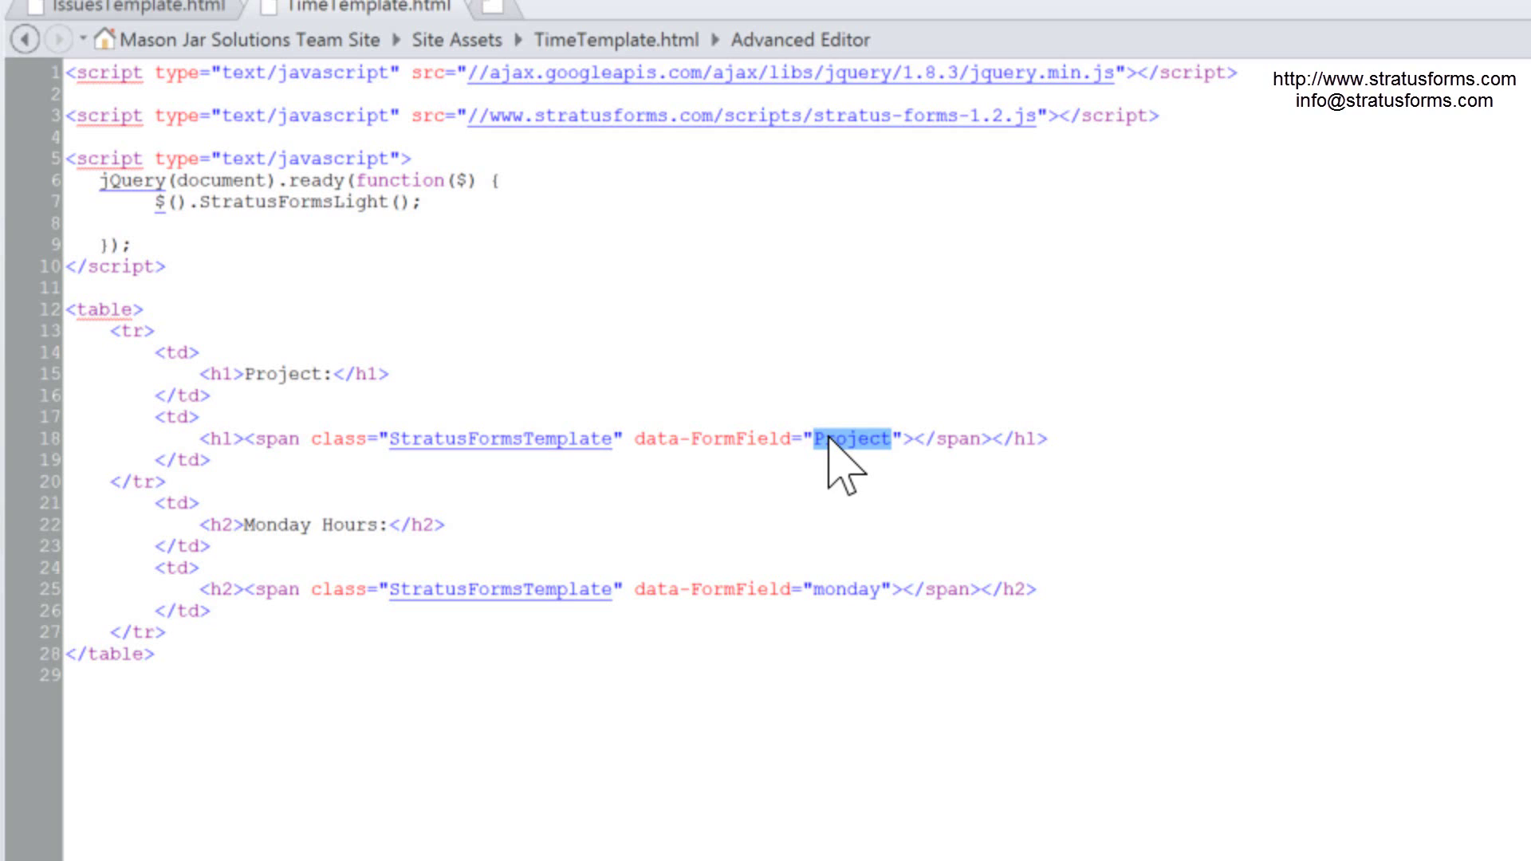
left_click(620, 359)
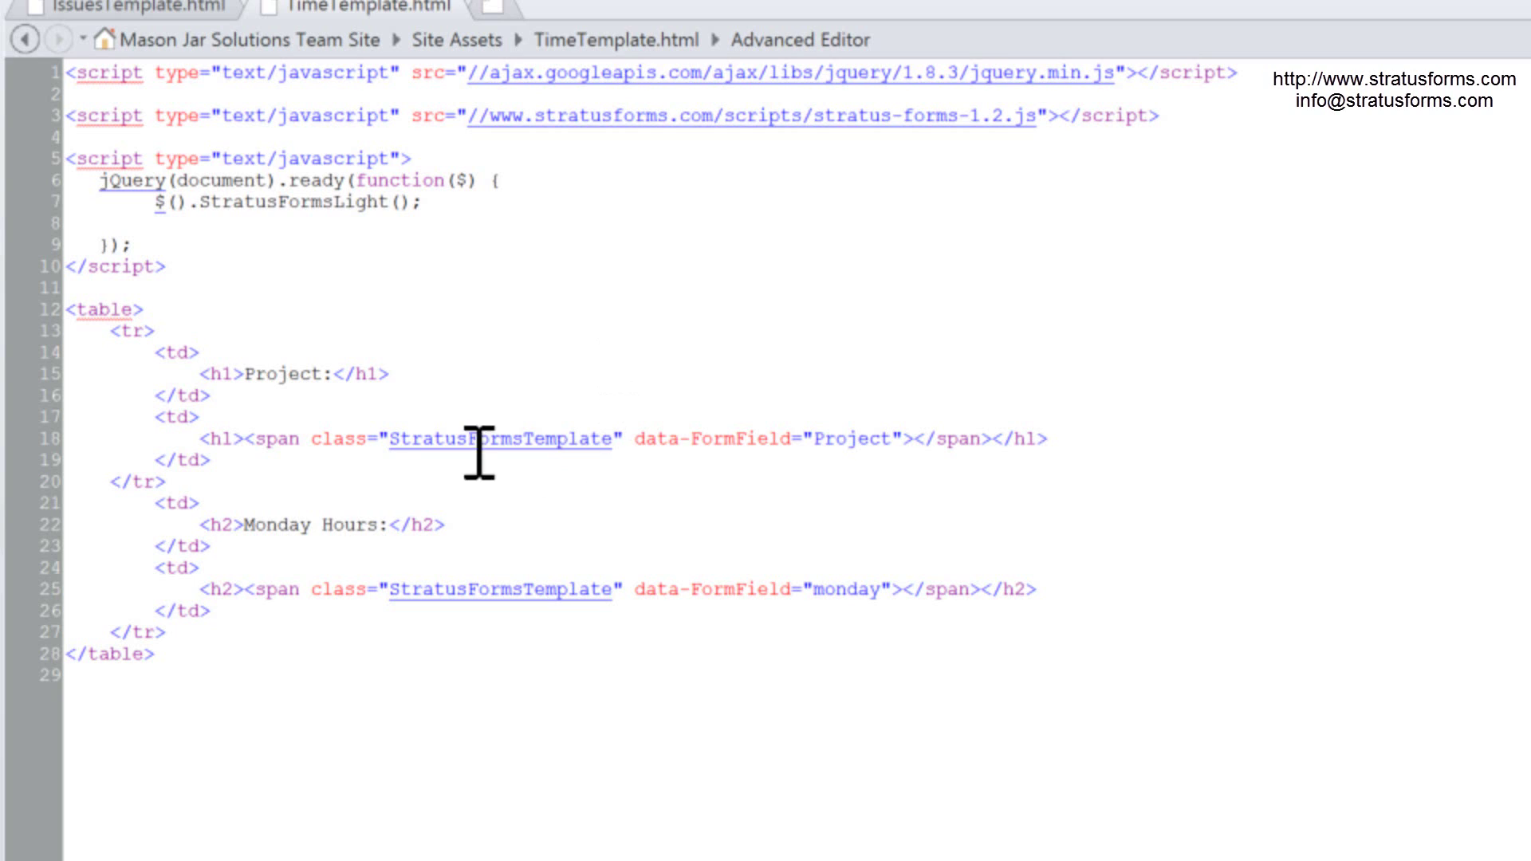
left_click(291, 373)
double_click(290, 373)
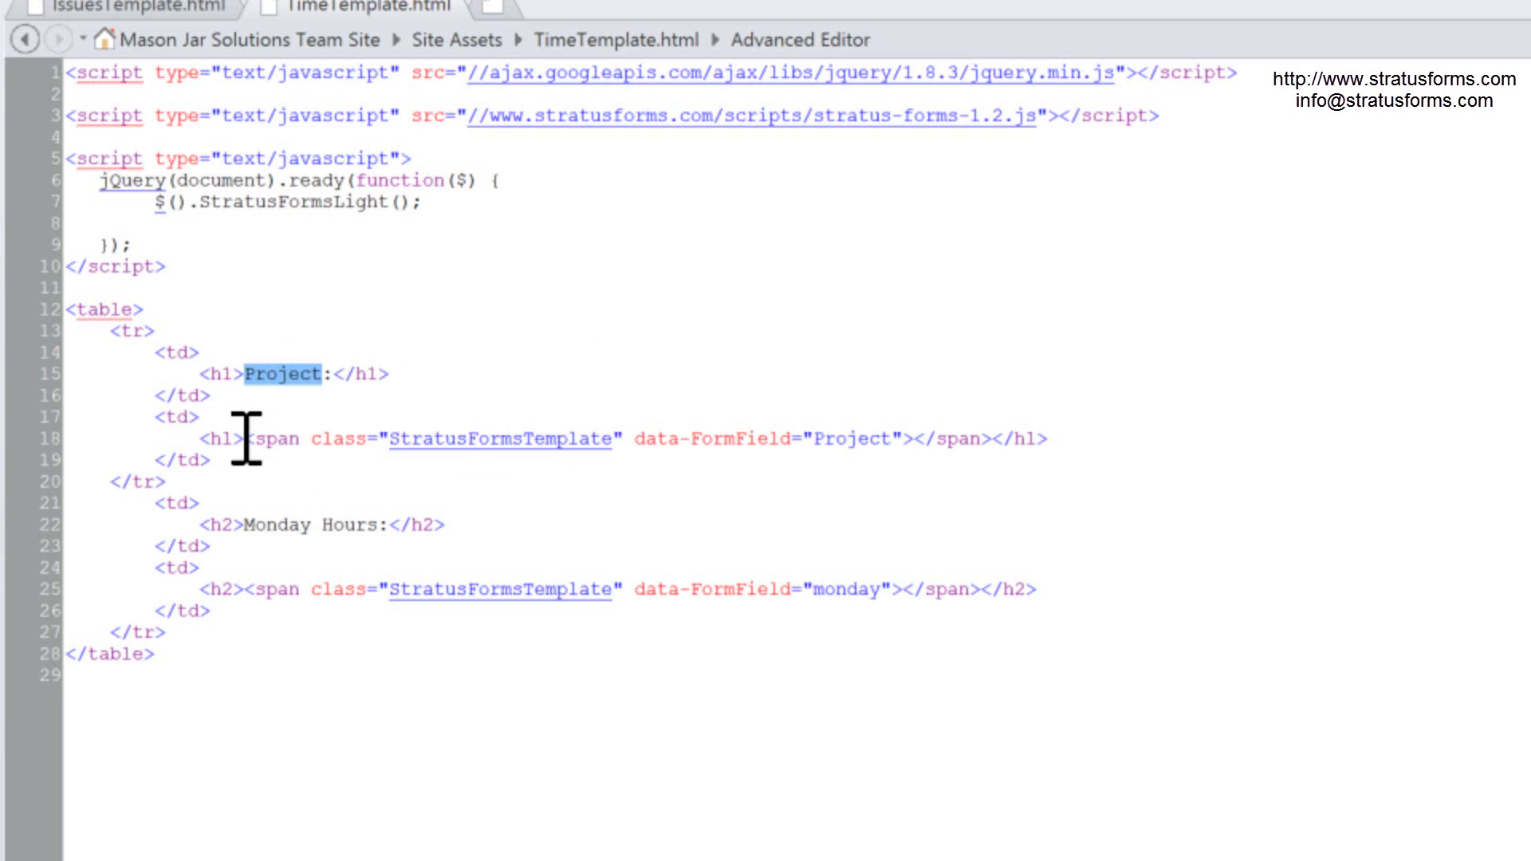
double_click(460, 438)
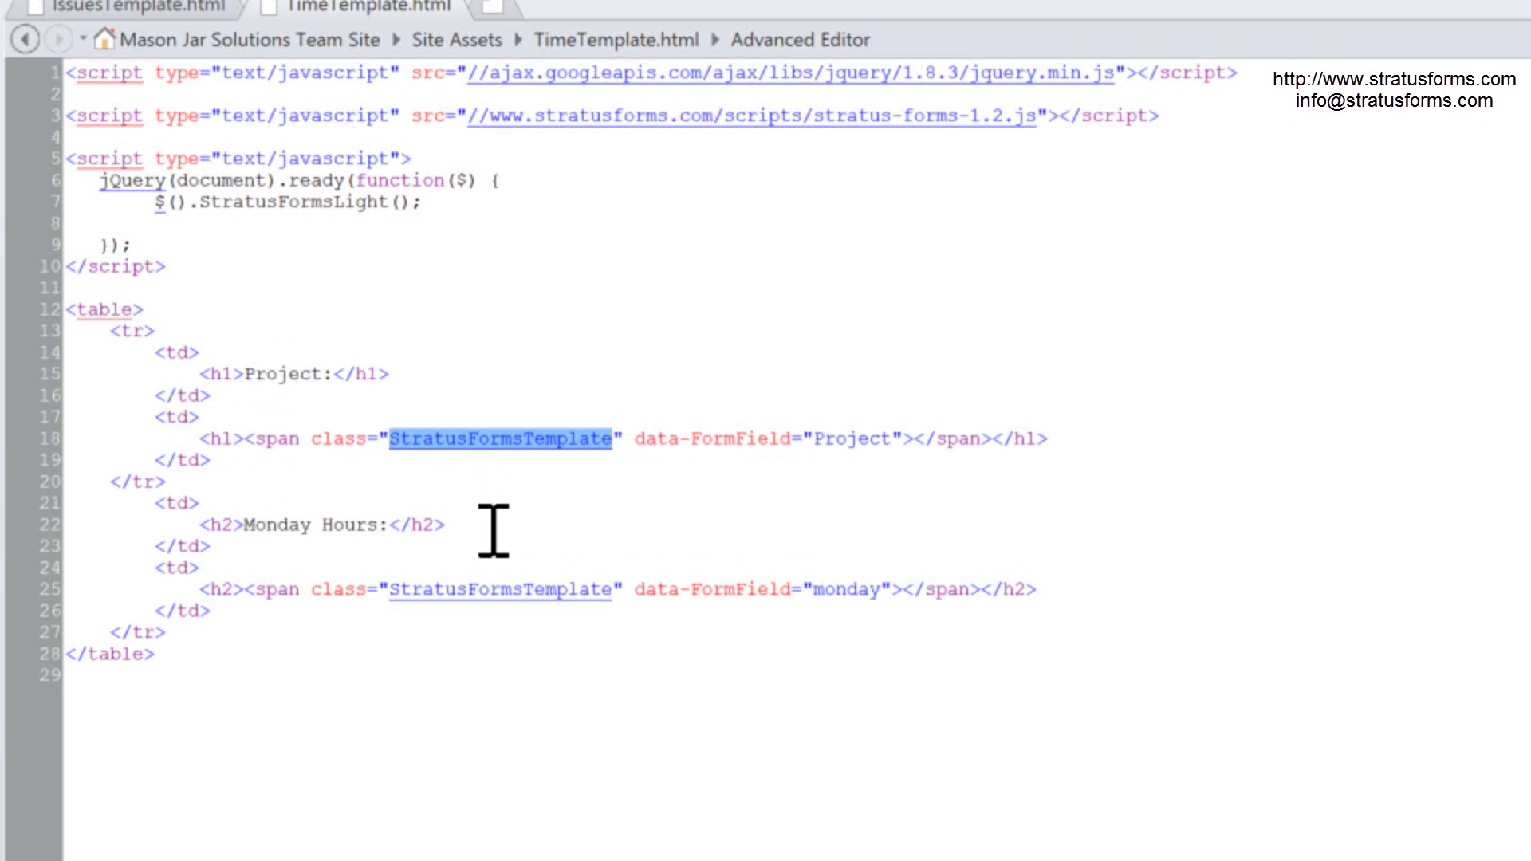
double_click(866, 439)
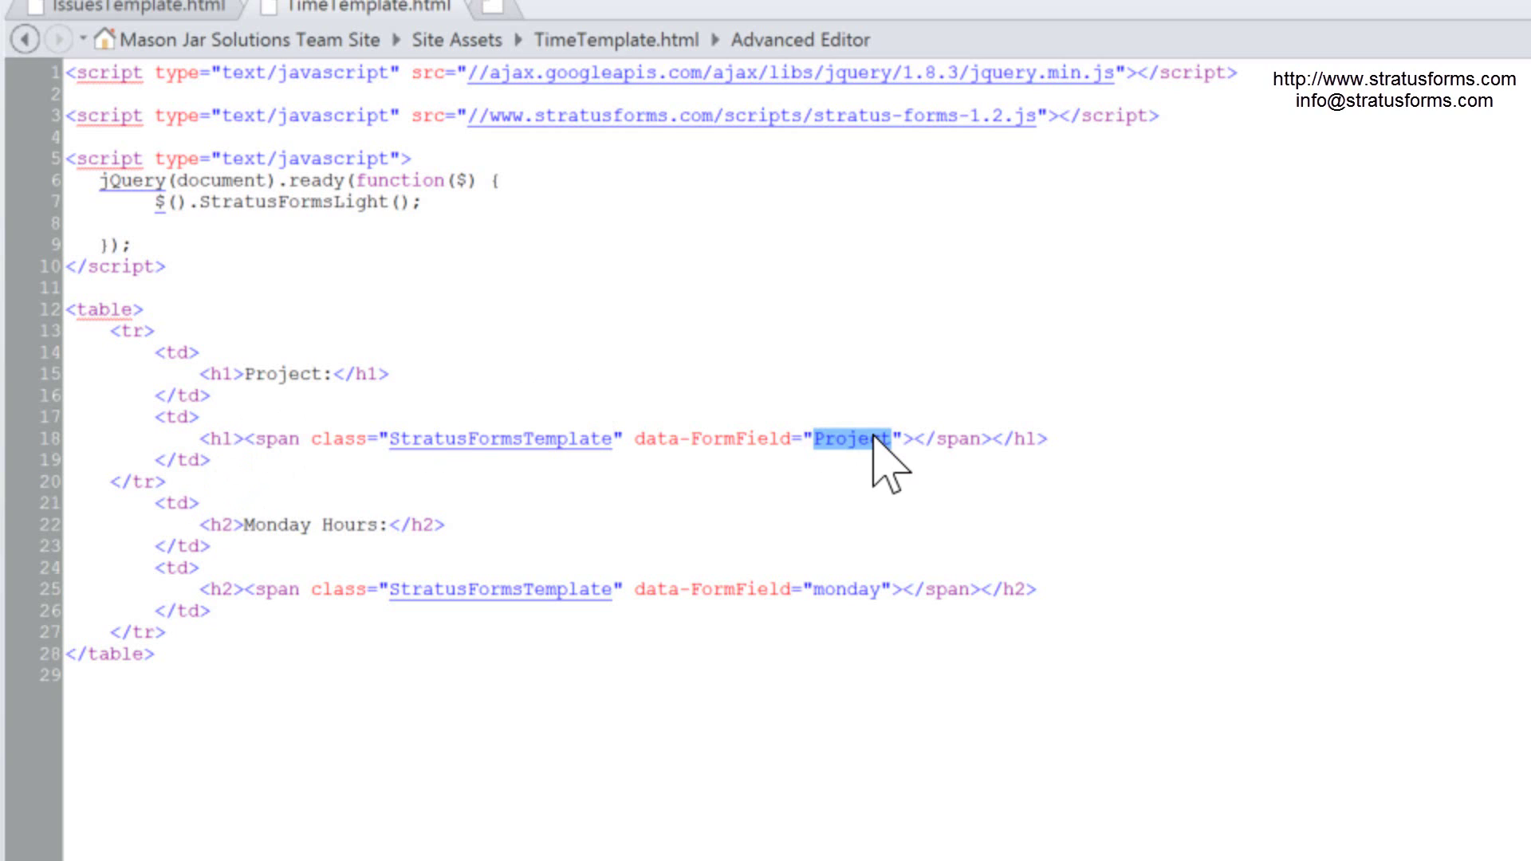
double_click(830, 590)
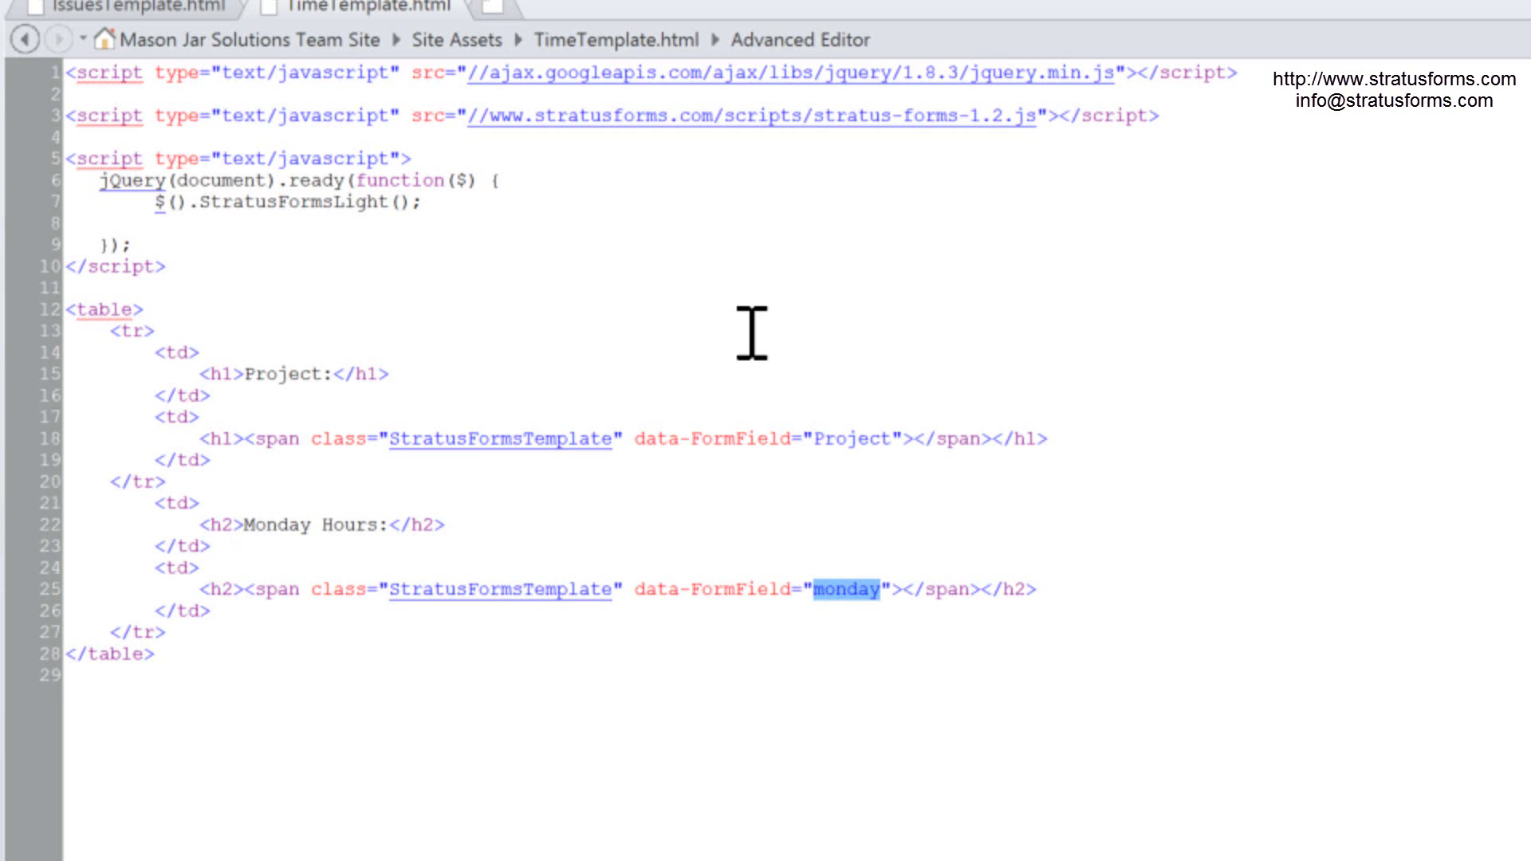
double_click(604, 74)
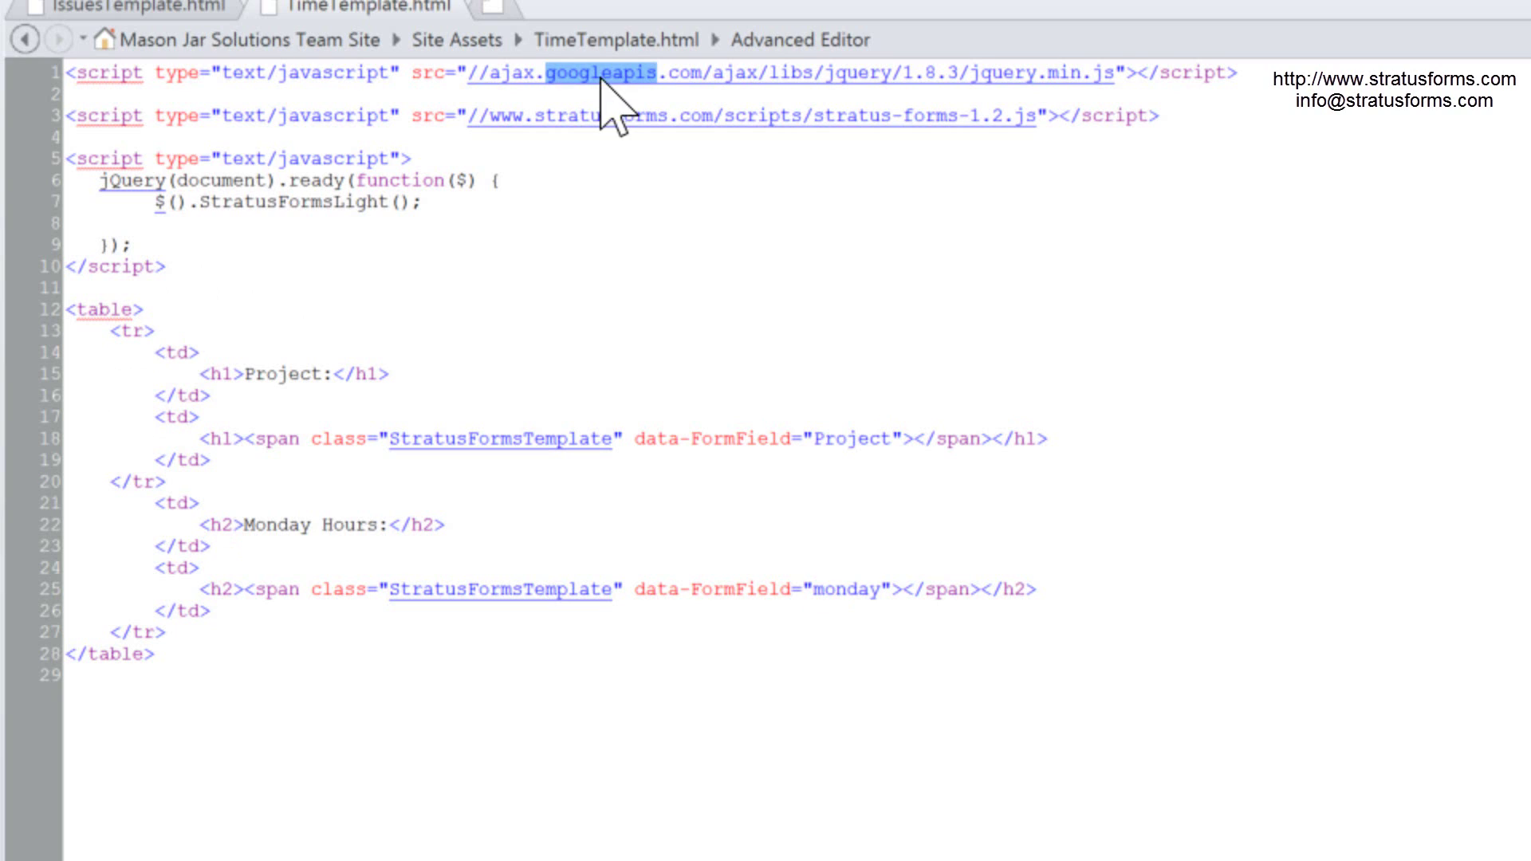
double_click(1072, 73)
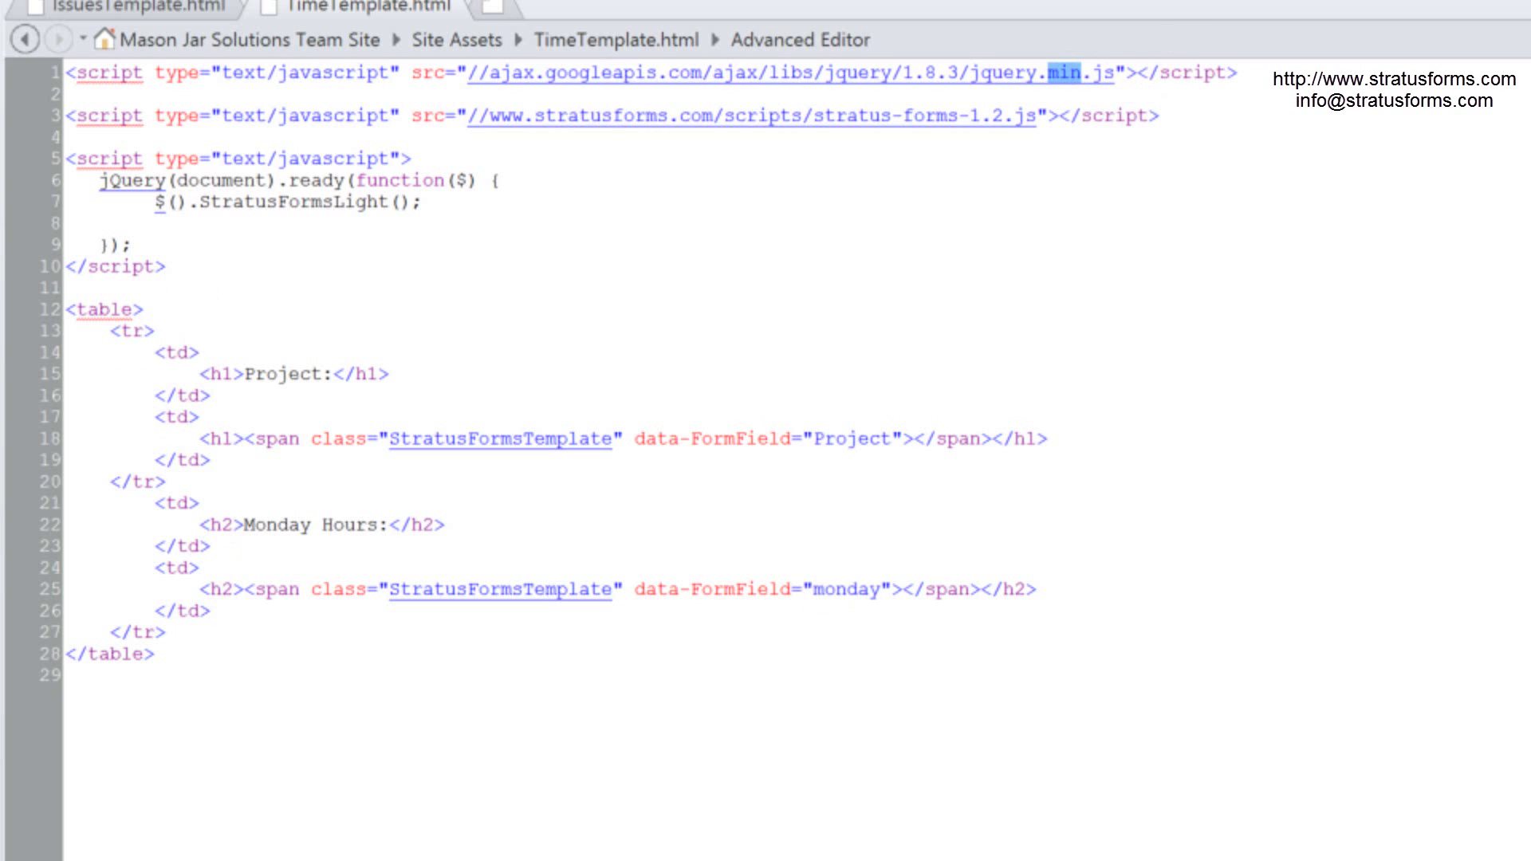
double_click(823, 116)
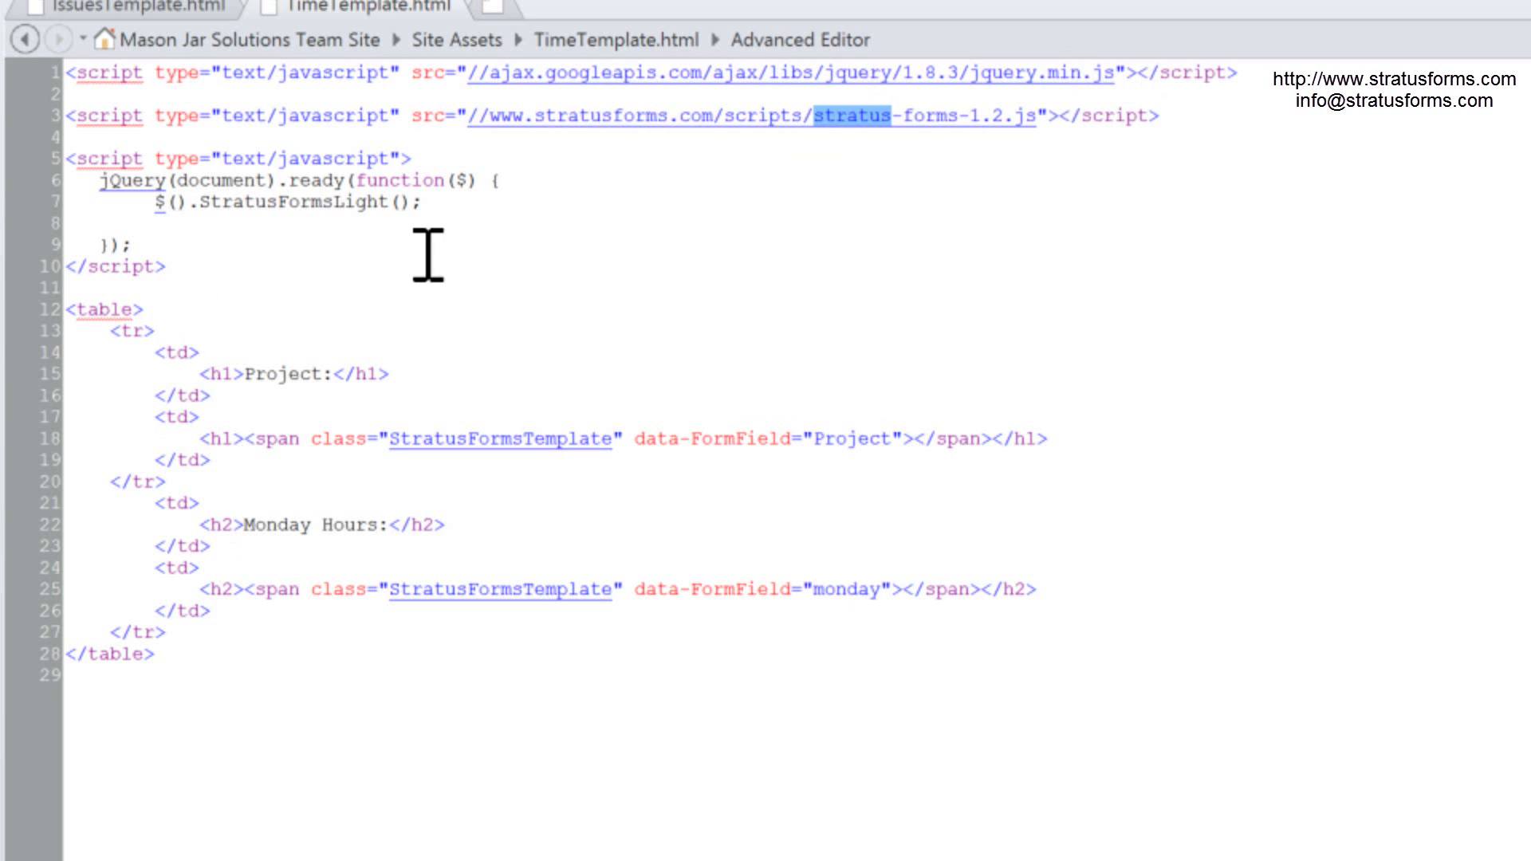
double_click(293, 203)
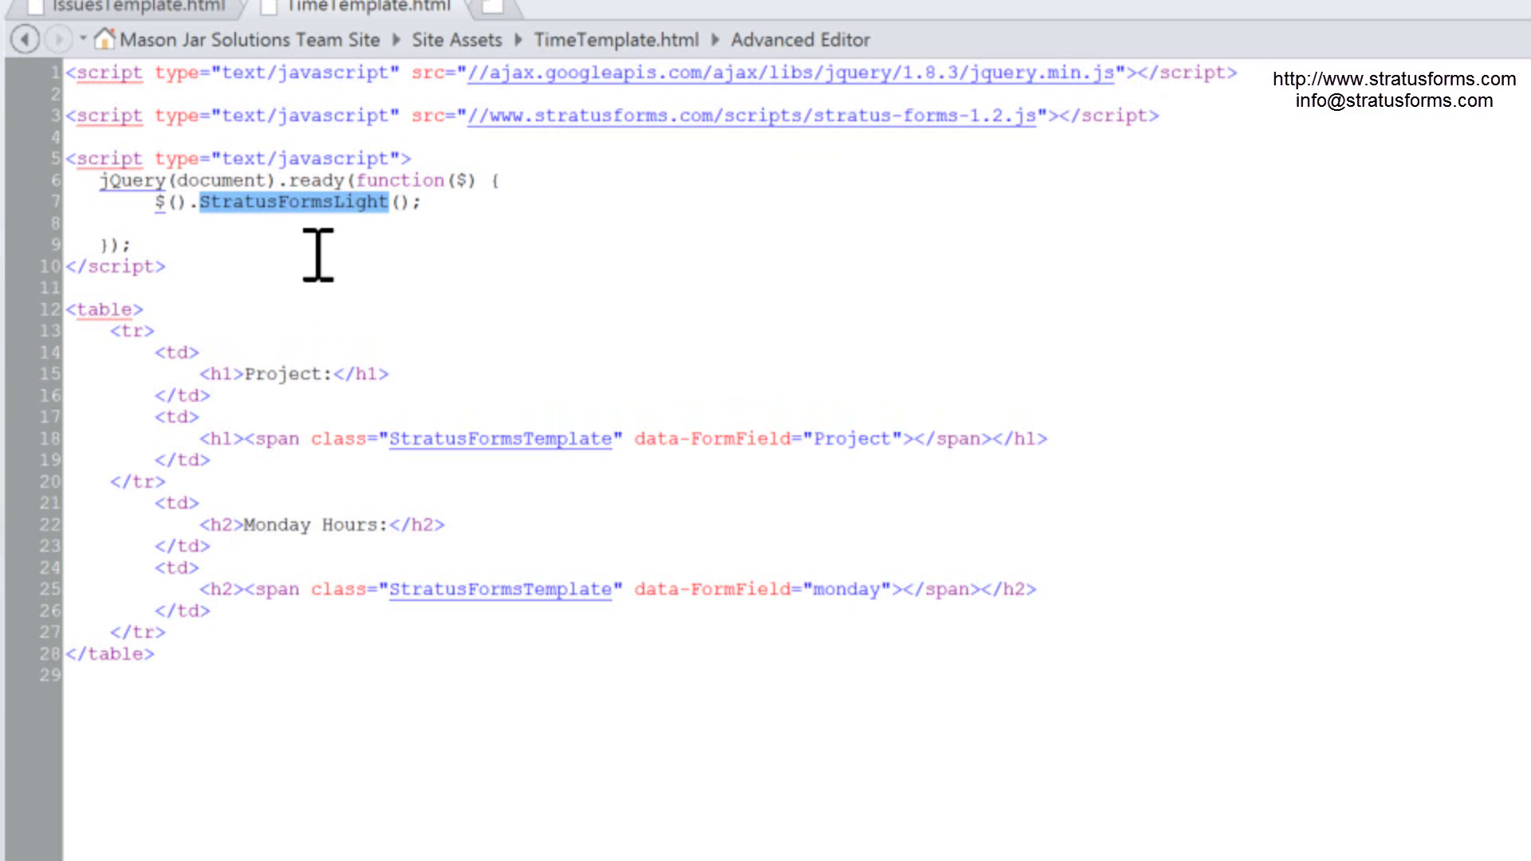
left_click(558, 438)
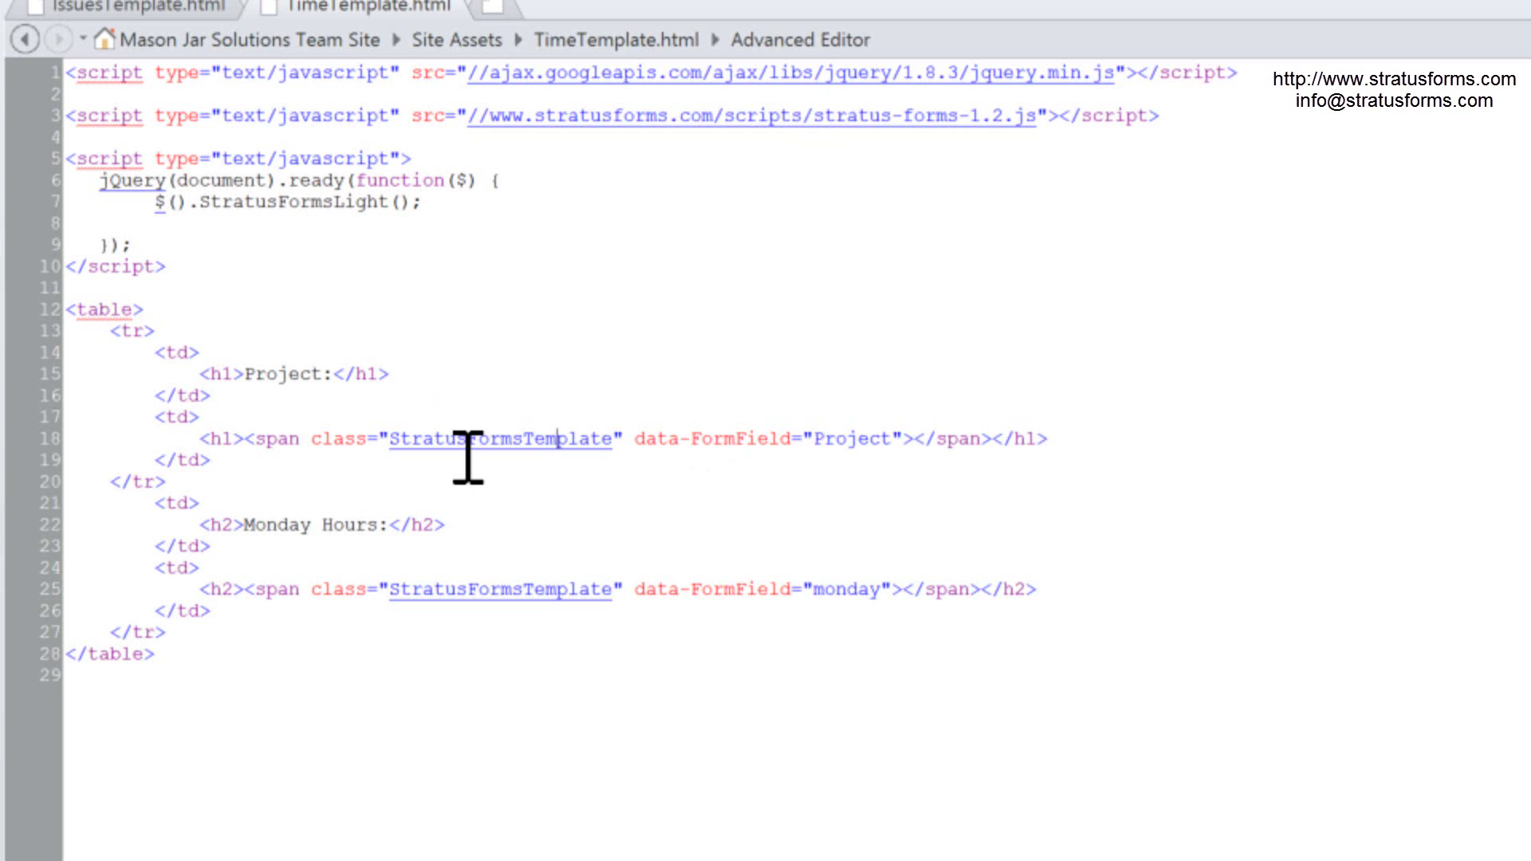
double_click(250, 202)
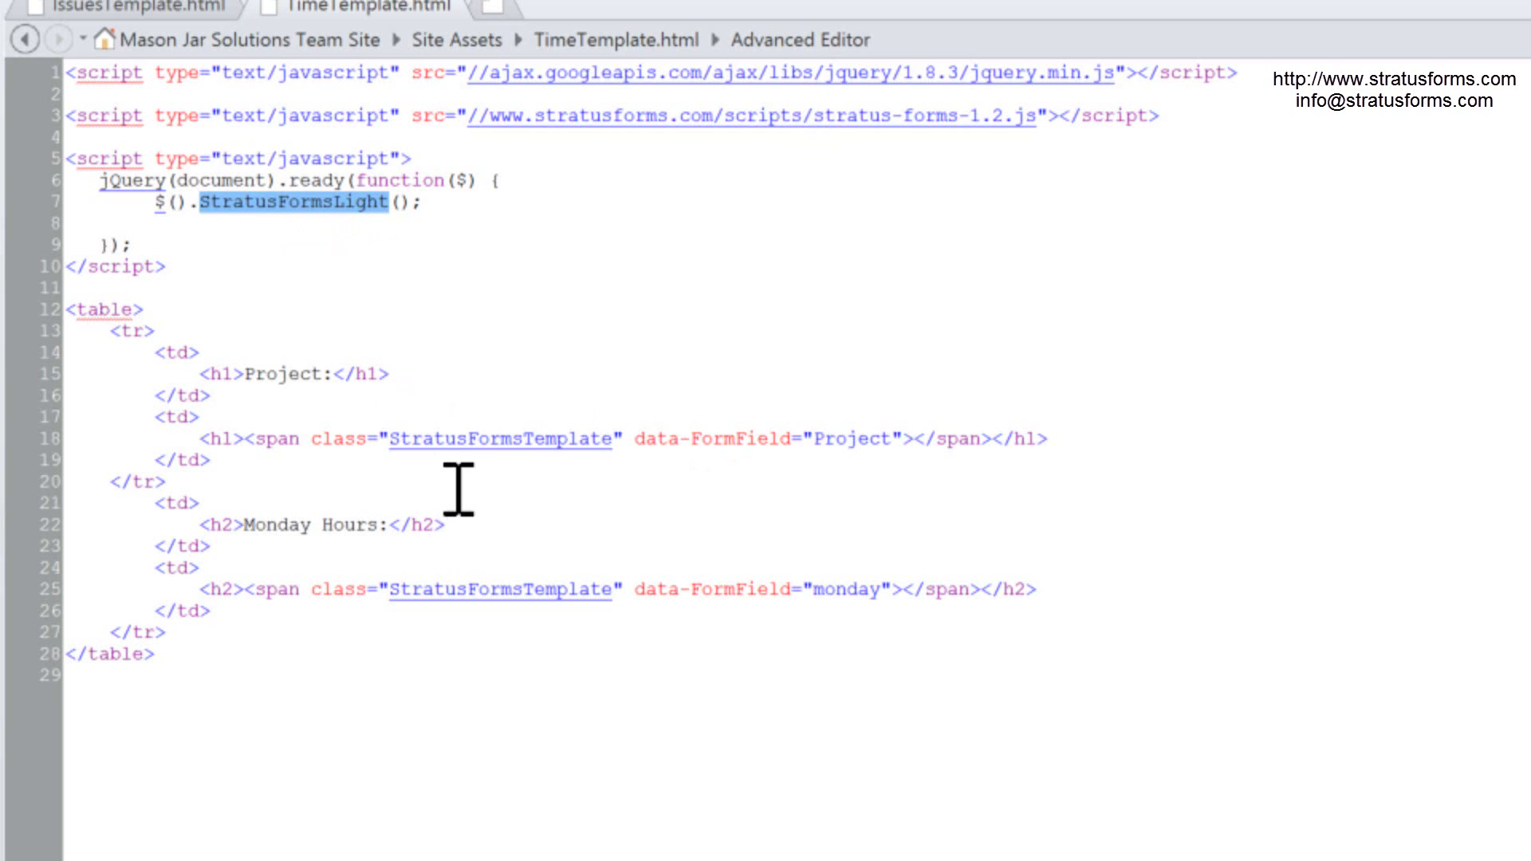
left_click(574, 368)
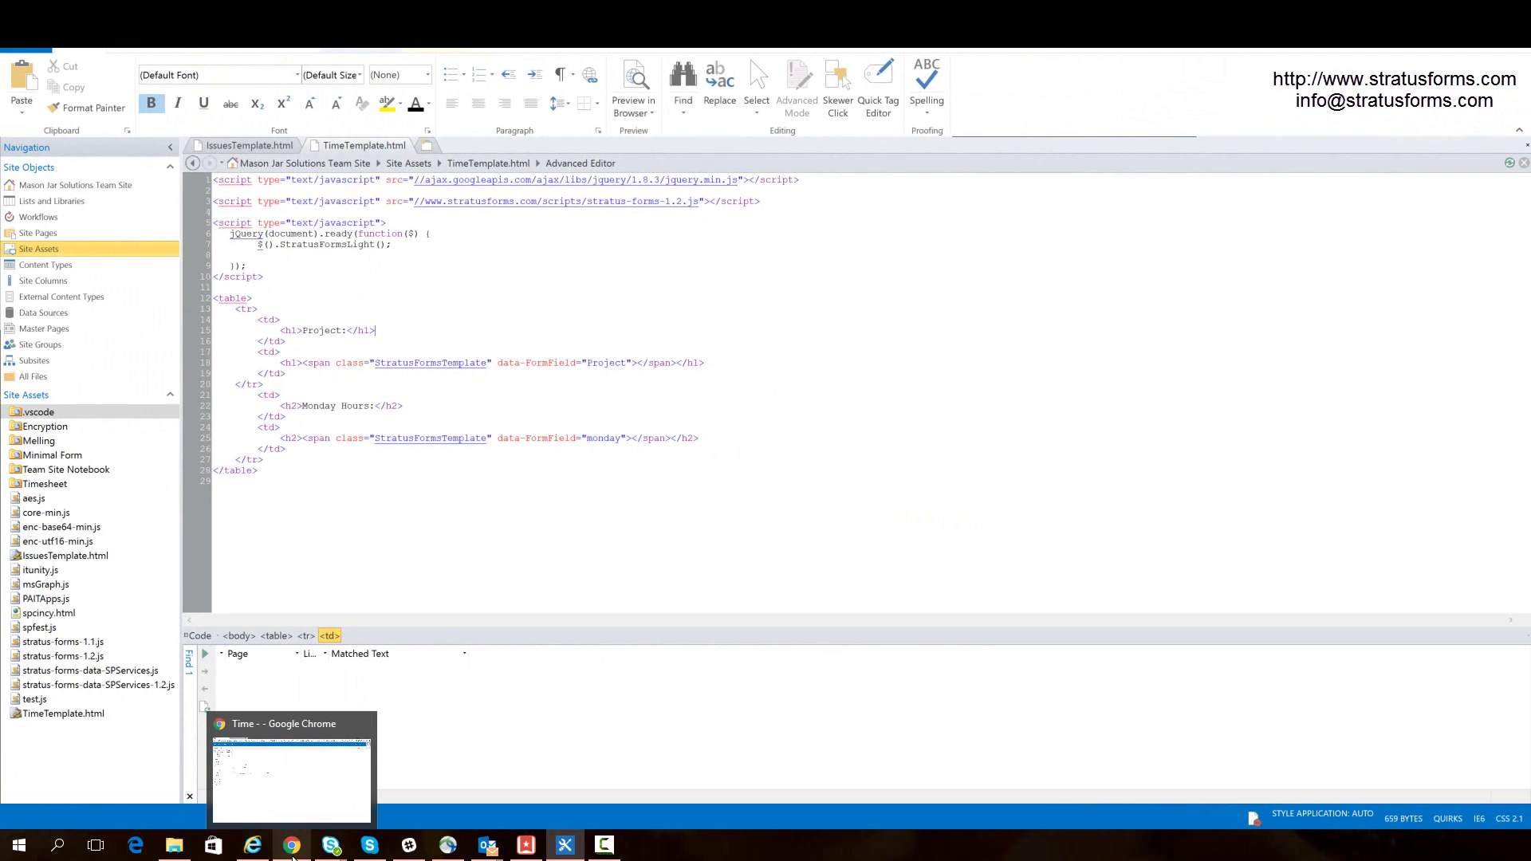
- Edit the Time item page and add a Media and Content > Content Editor web part to the Main zone
left_click(292, 850)
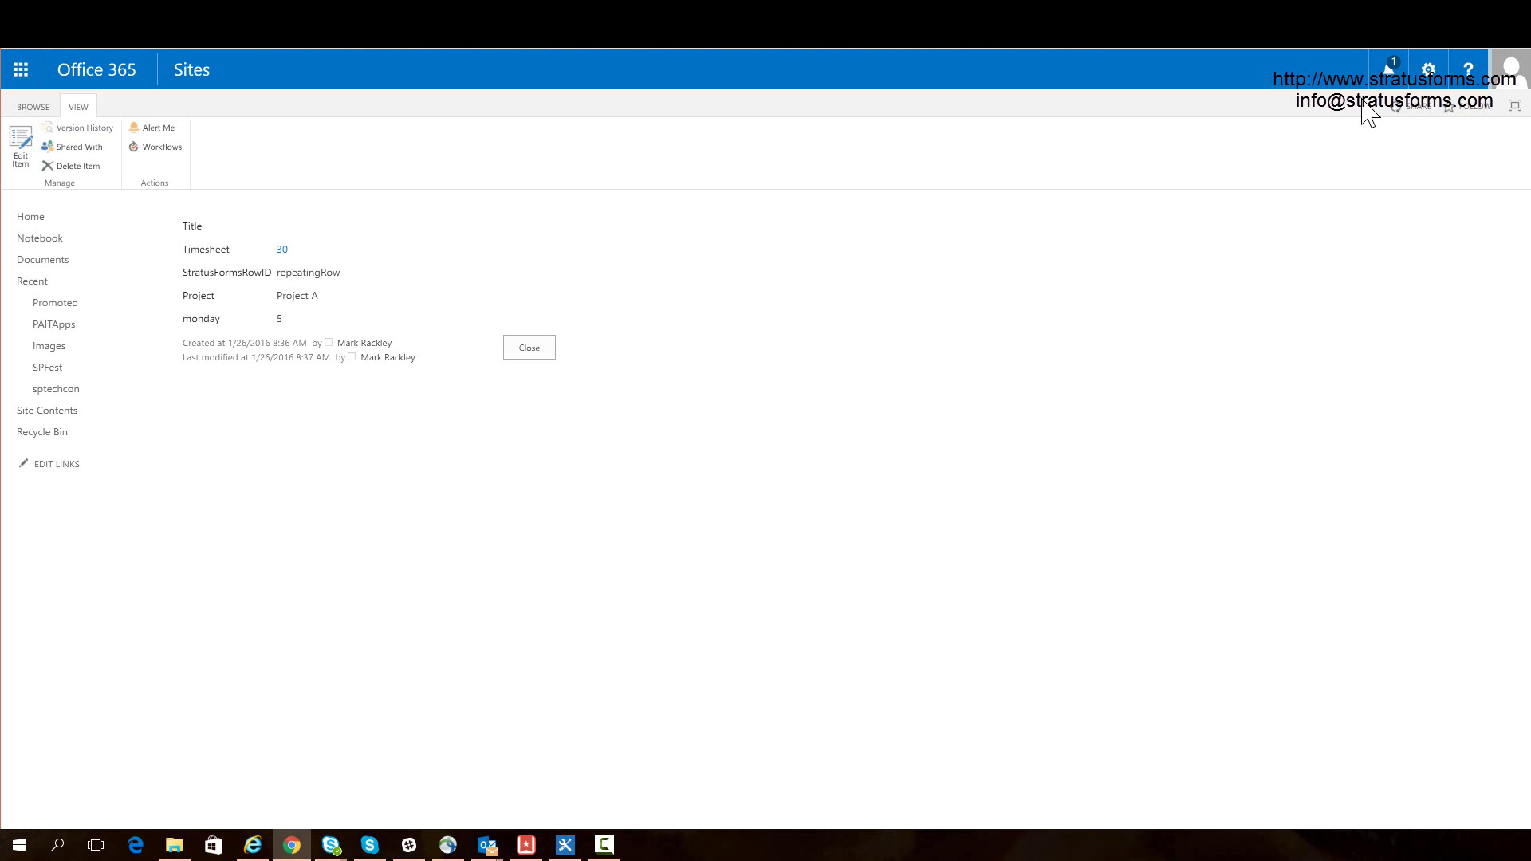
left_click(1428, 69)
left_click(1356, 193)
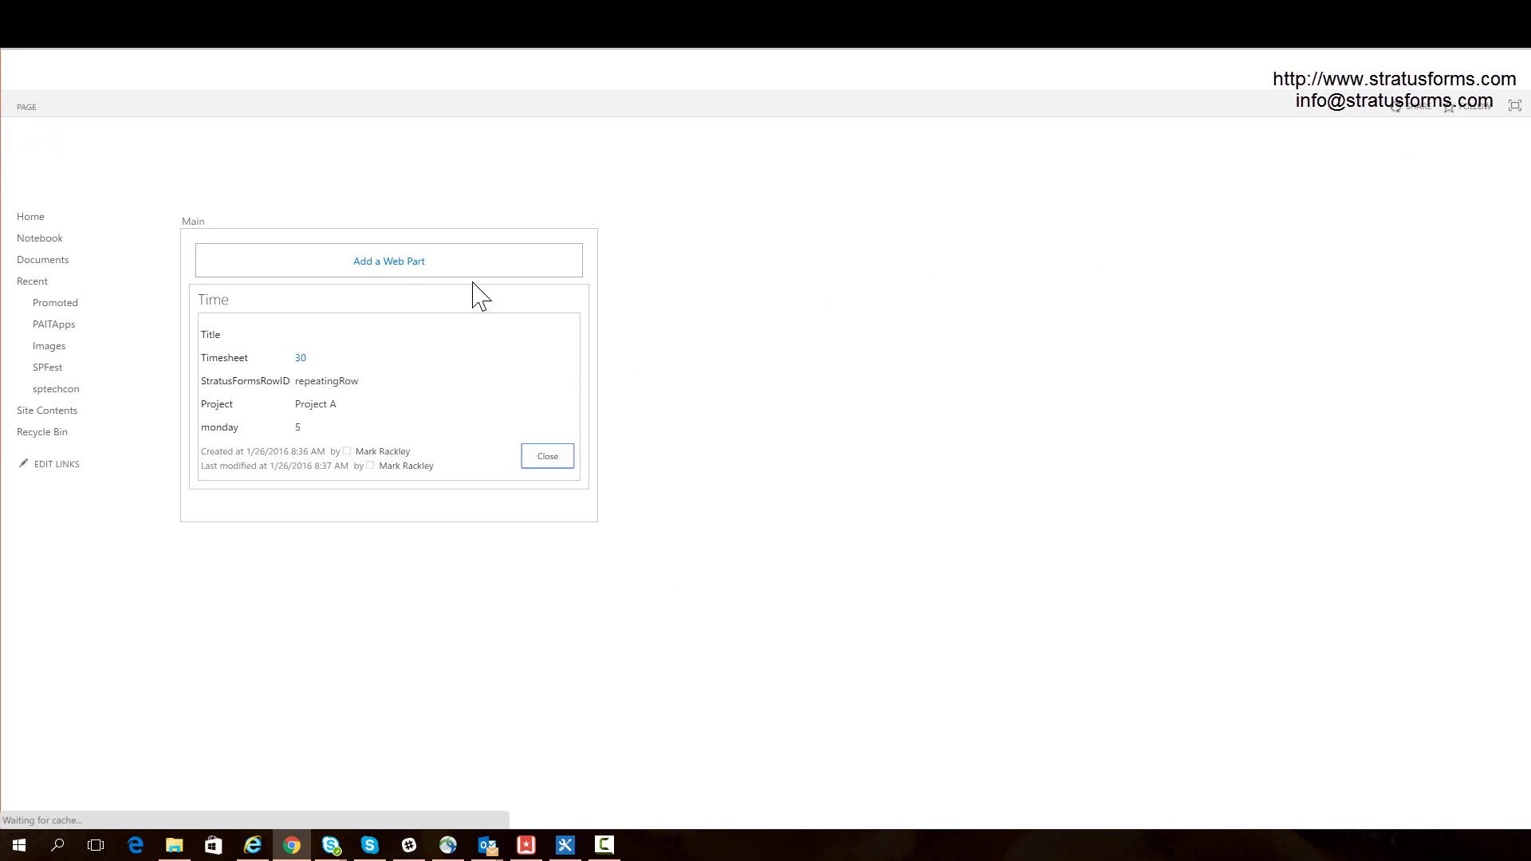
left_click(389, 260)
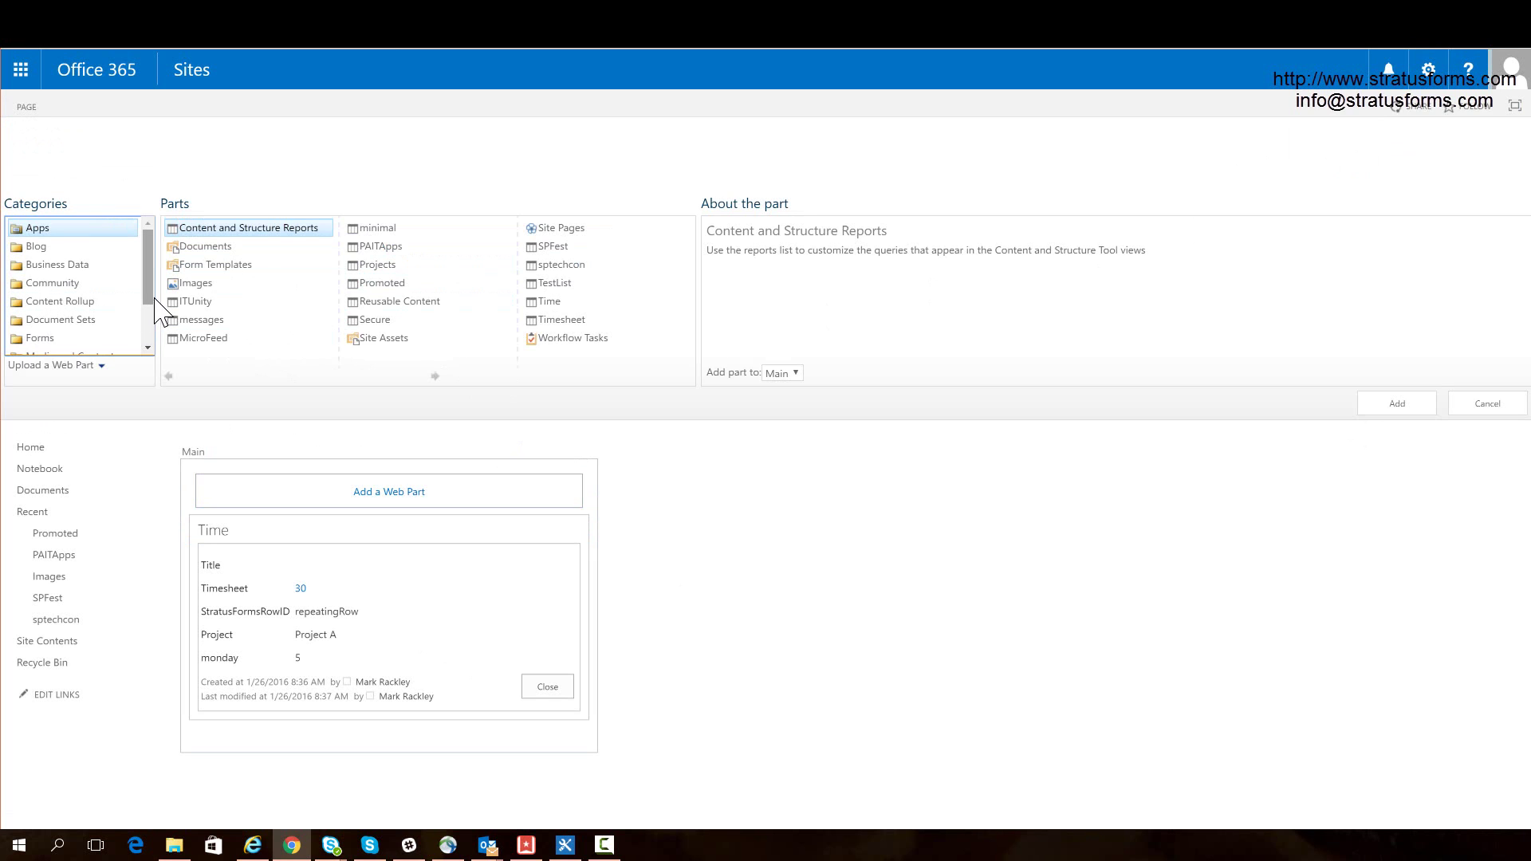
scroll(151, 339, "down", 2)
left_click(84, 289)
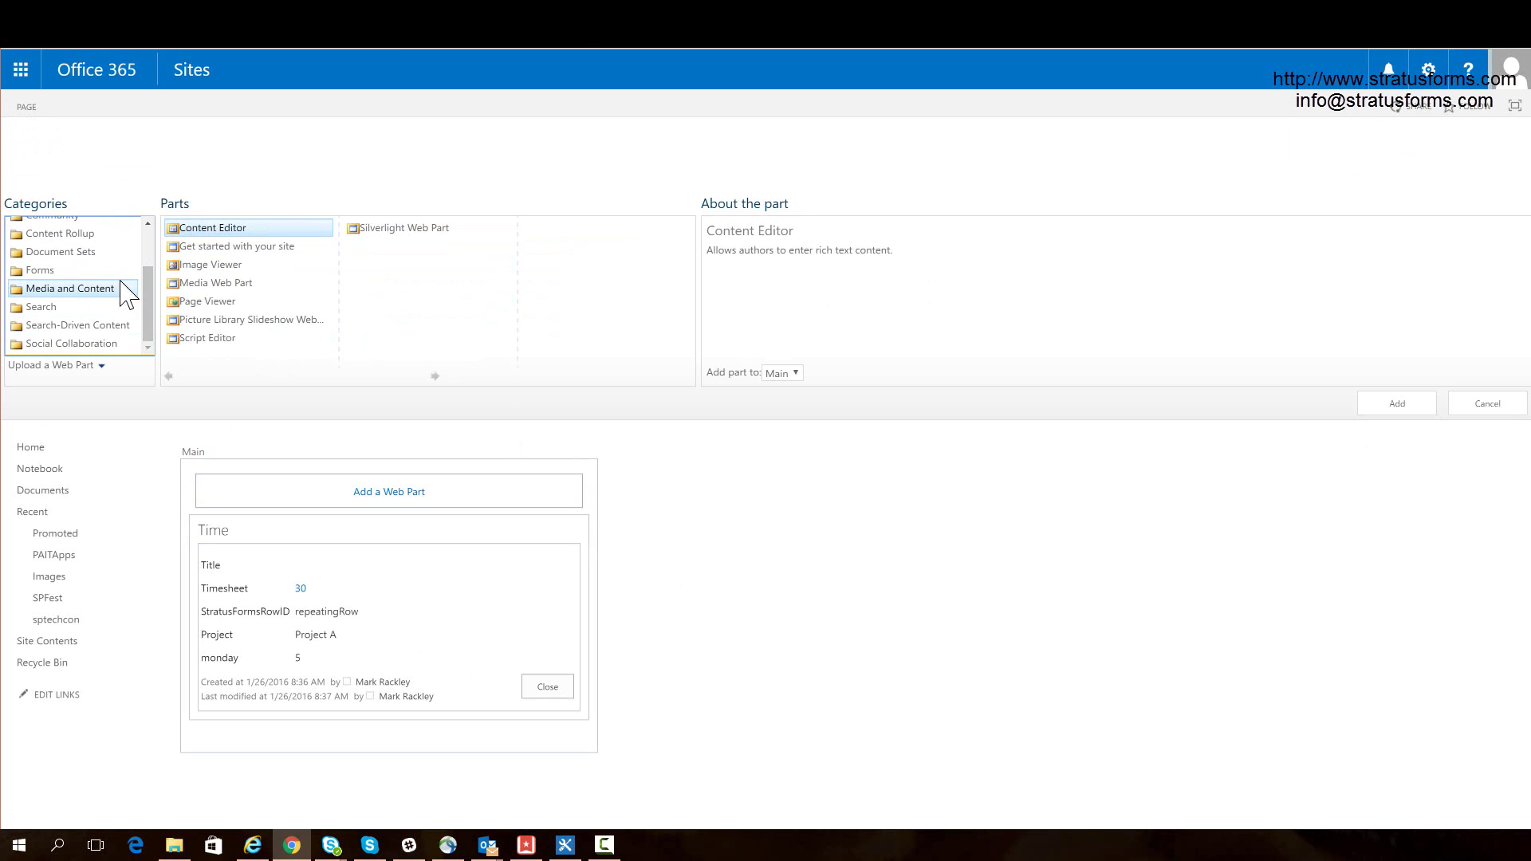
left_click(1394, 404)
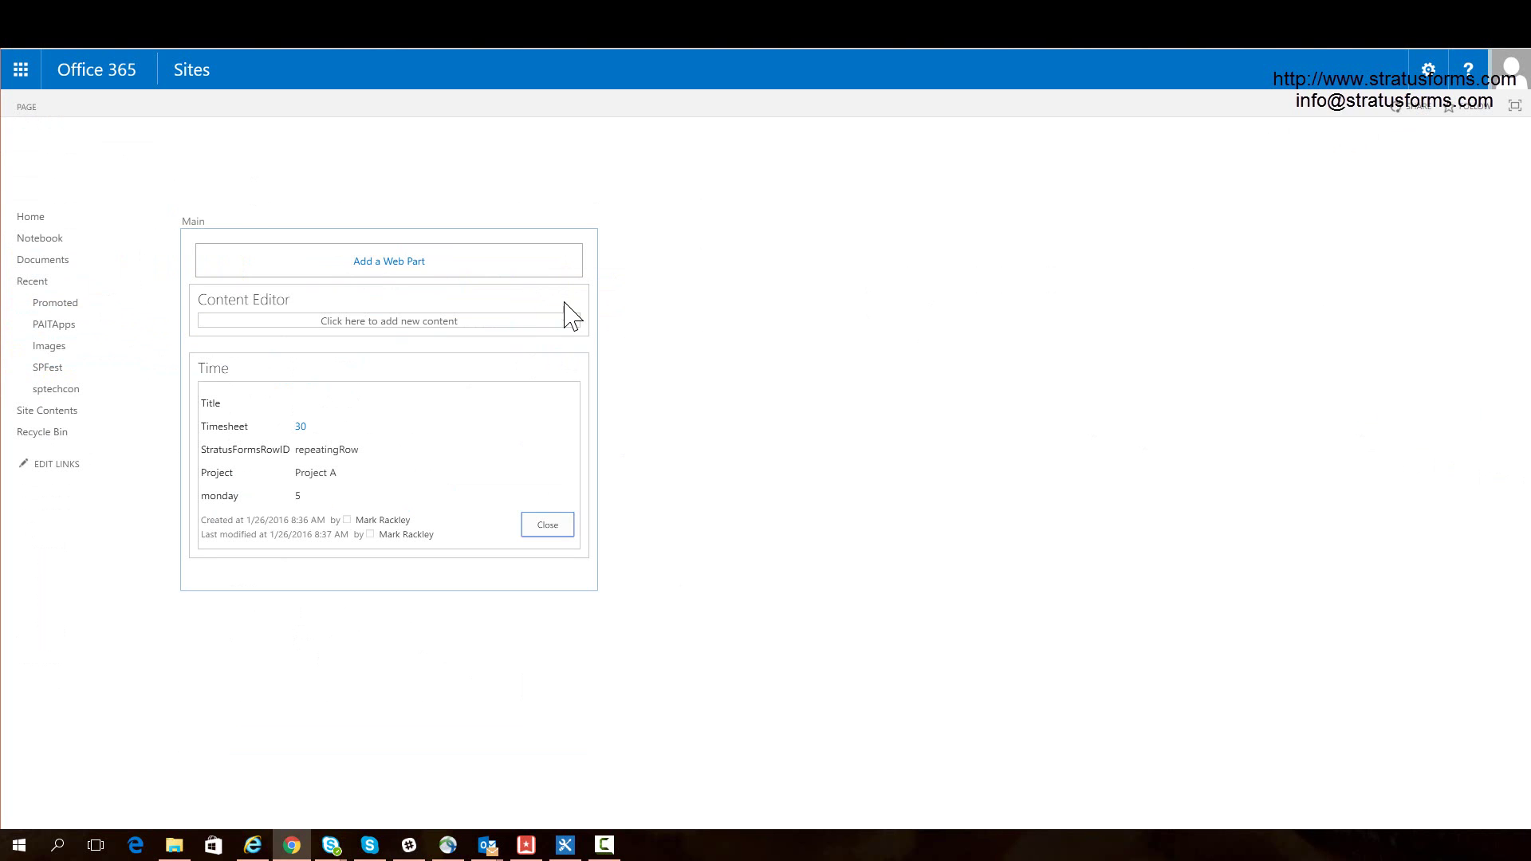
- Set the Content Editor's Content Link to ../../SiteAssets/TimeTemplate.html, apply it, and stop editing
left_click(556, 296)
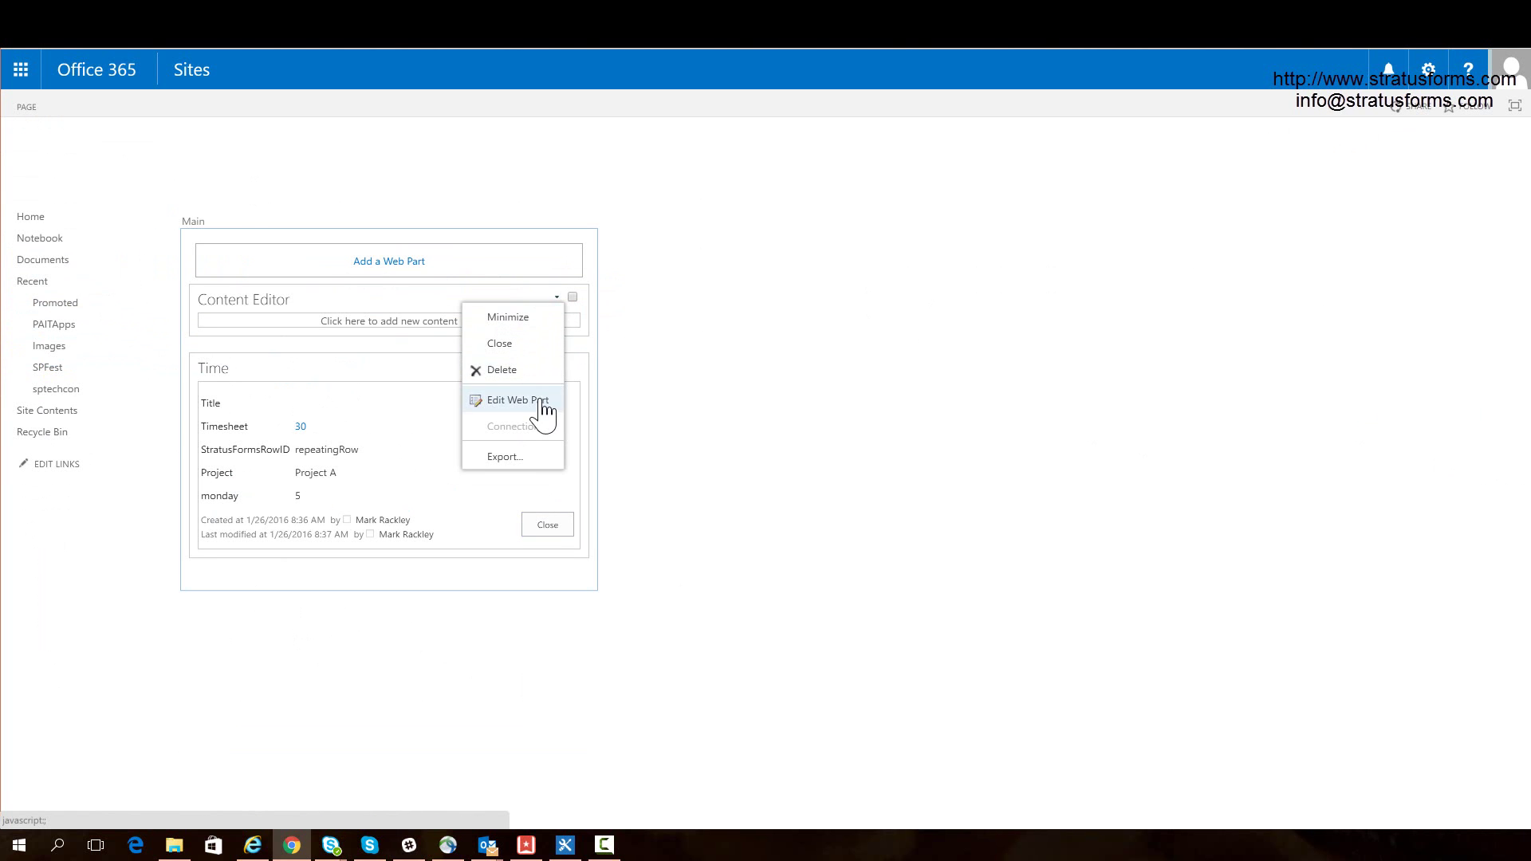
left_click(518, 400)
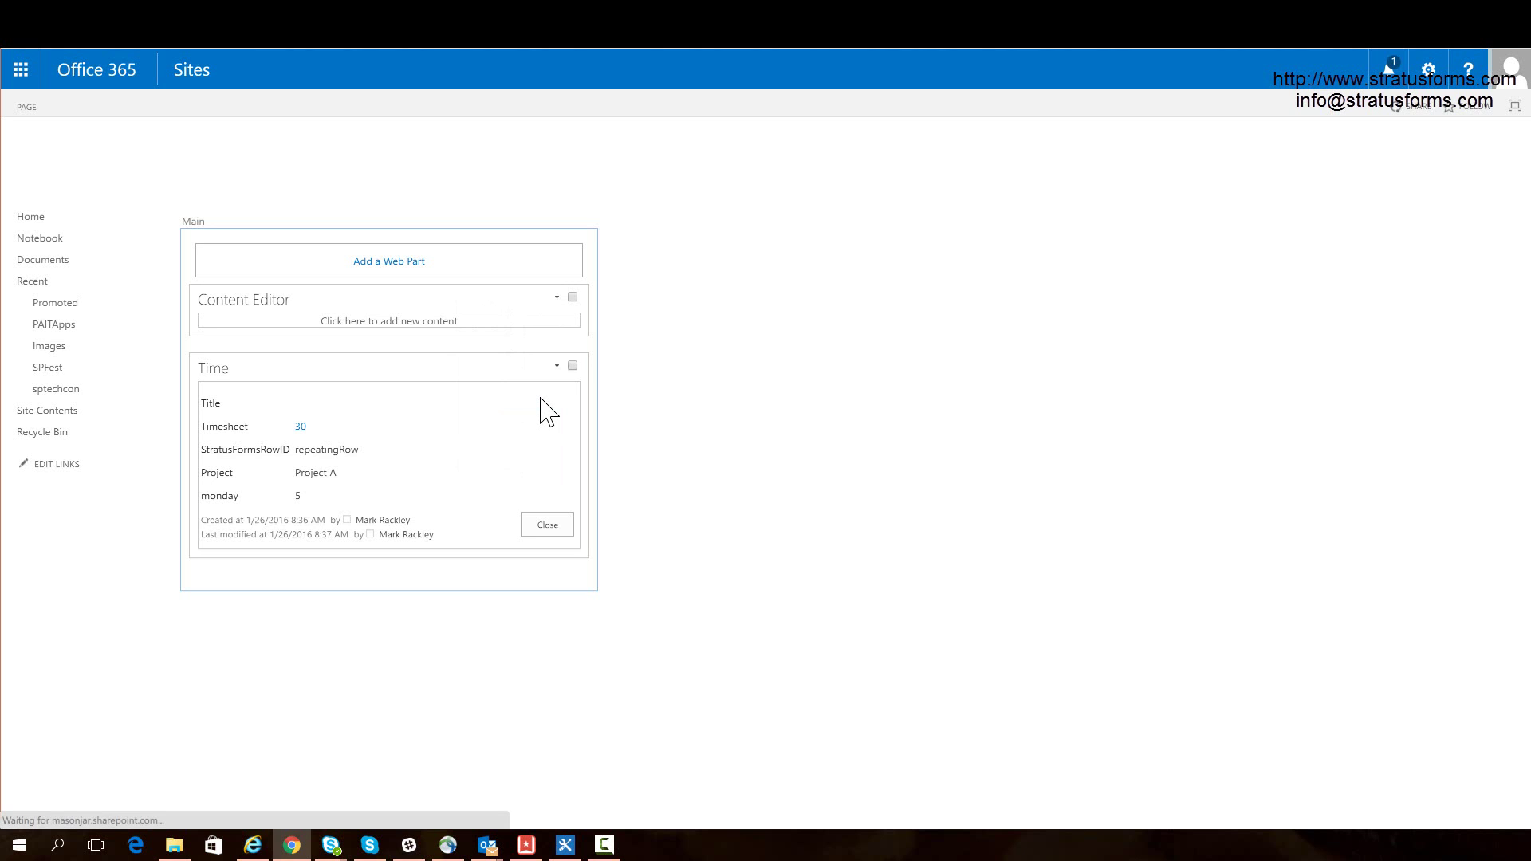
left_click(1316, 301)
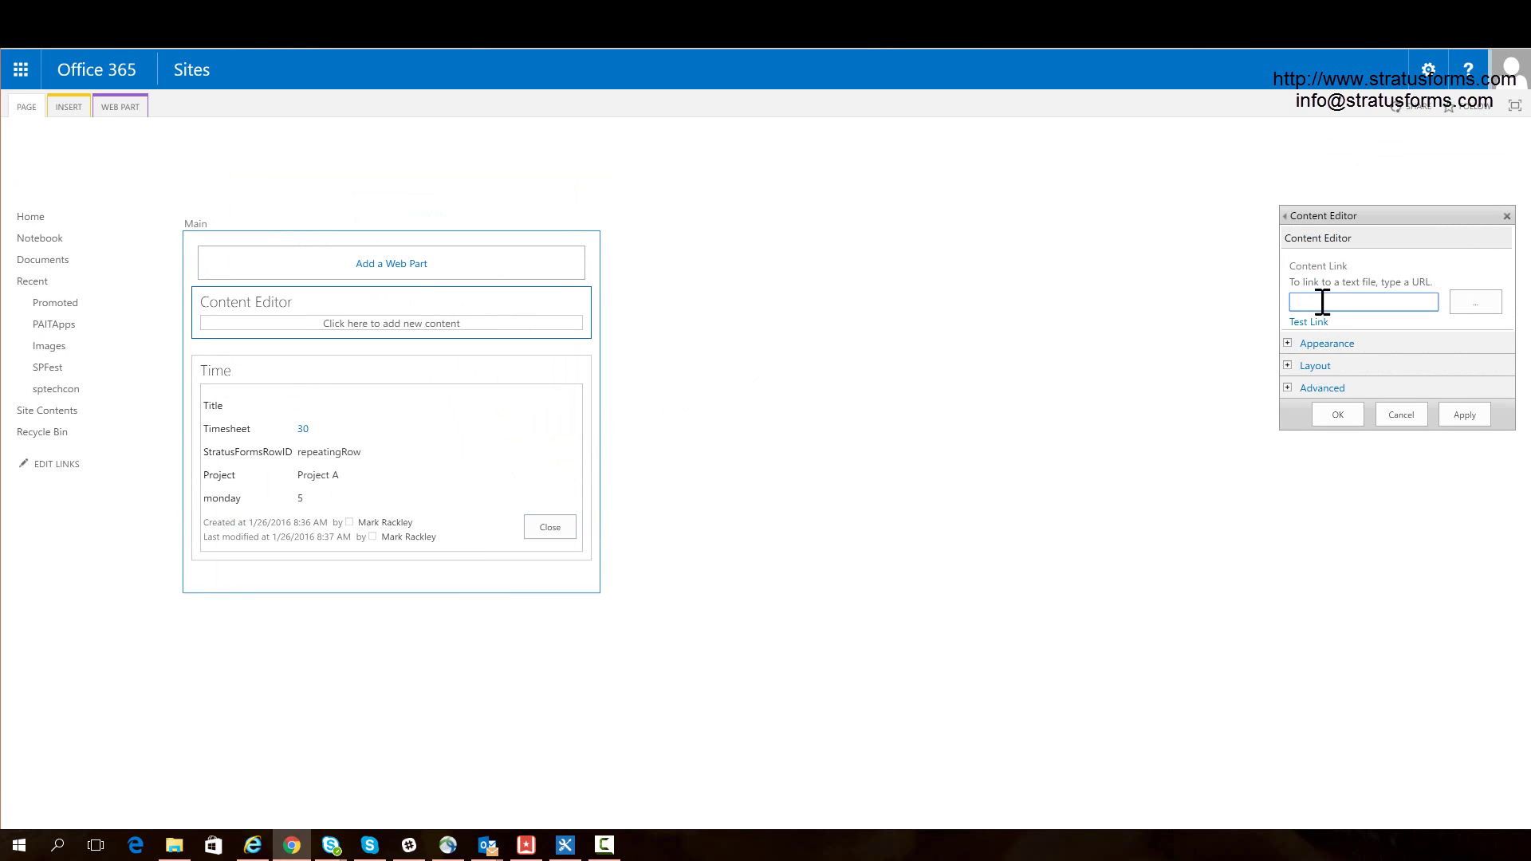
left_click(1322, 301)
type("../../S")
type("tml")
left_click(1465, 416)
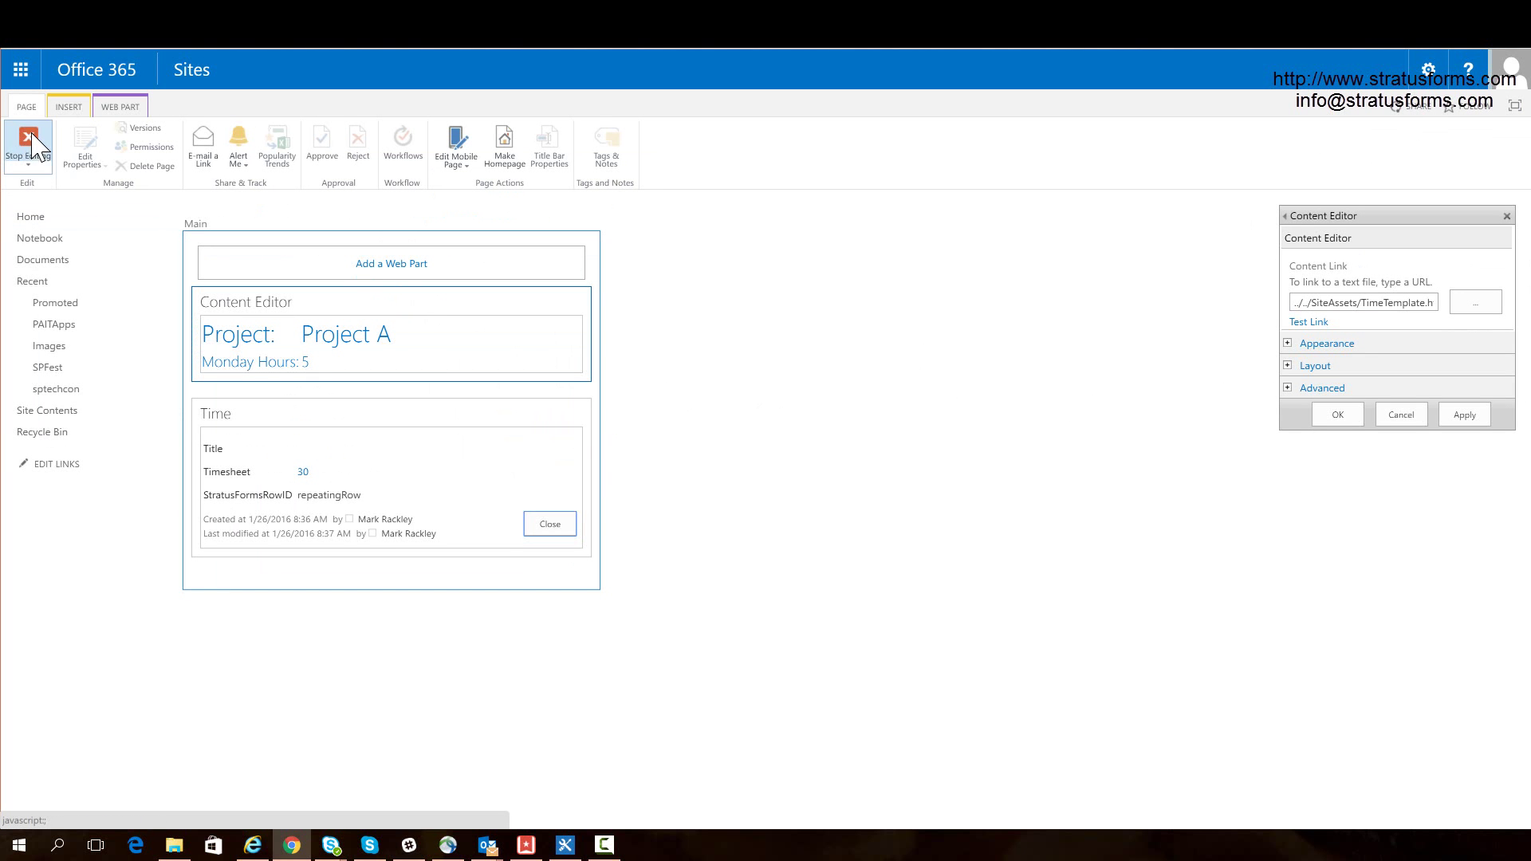
left_click(32, 148)
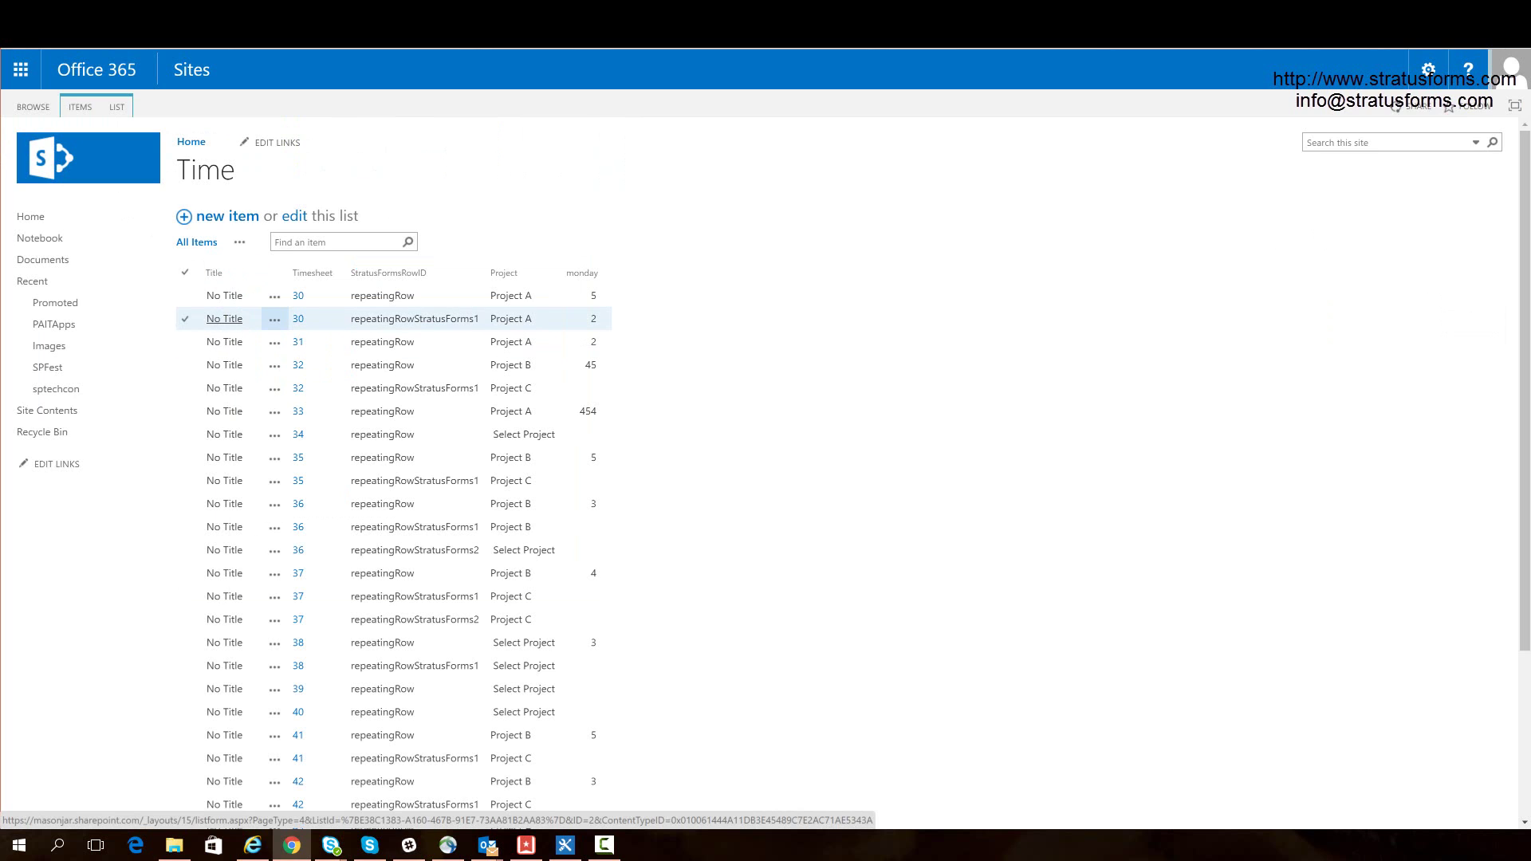
- View the Timesheet 30 item rendered as Project A with 2 Monday hours, then go to Add an app
left_click(224, 318)
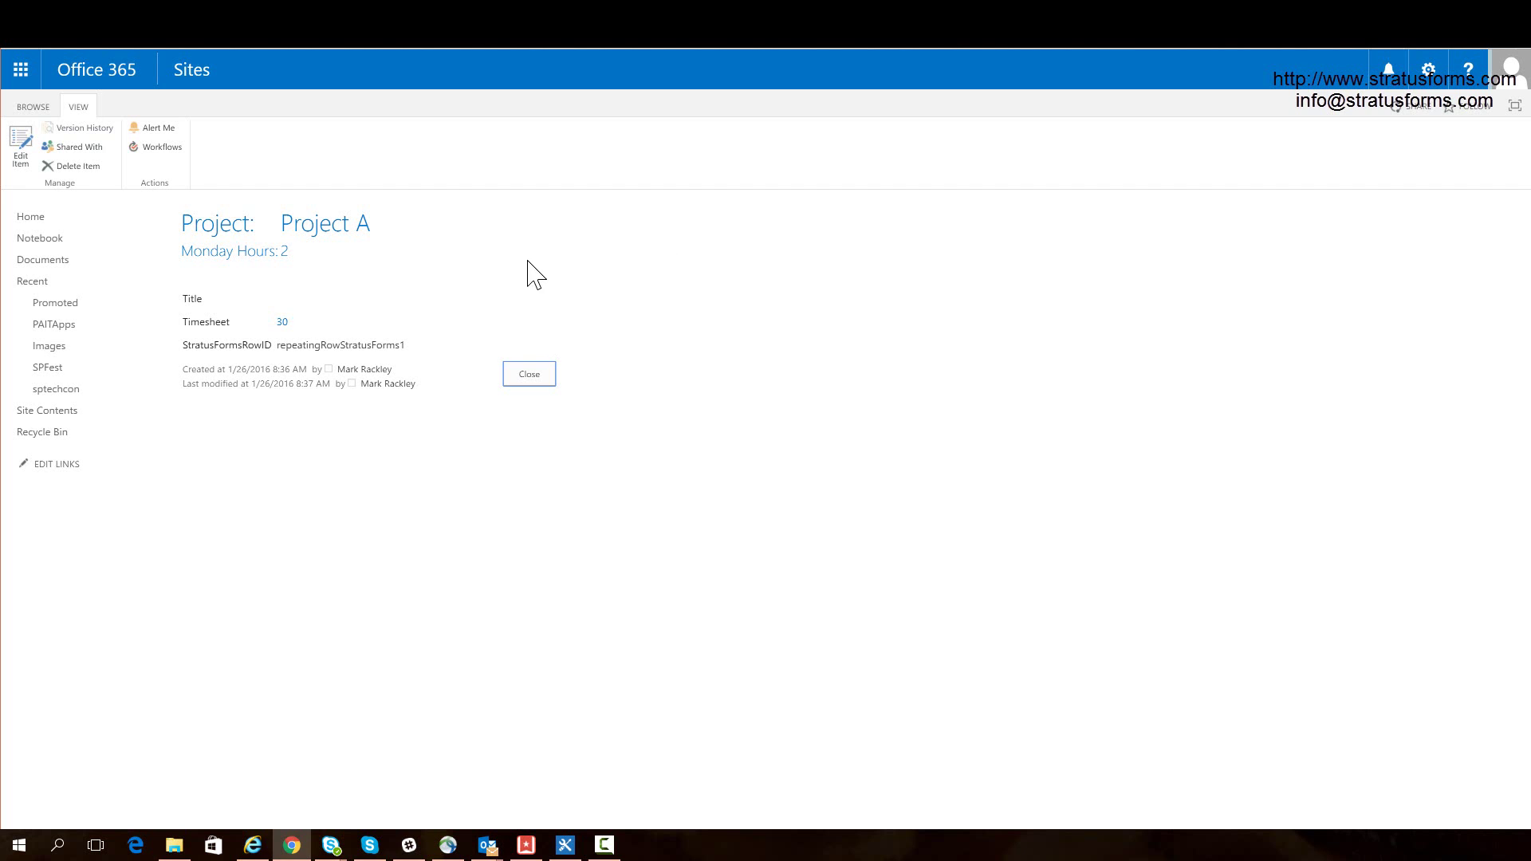
left_click(1438, 77)
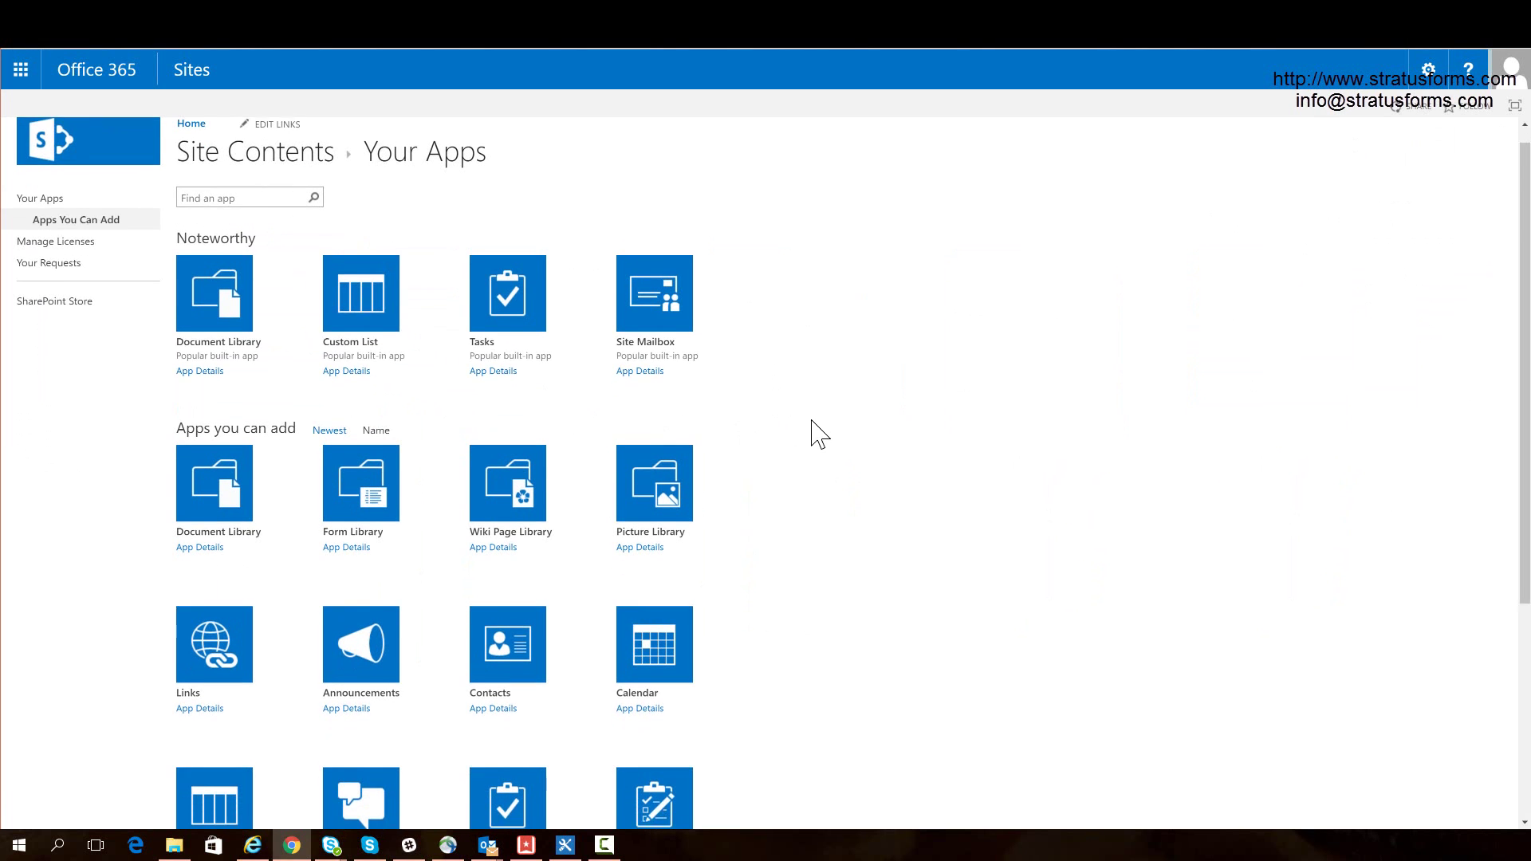
- Add an Issue Tracking app named 'Issues' and open its empty list
scroll(814, 434, "down", 3)
scroll(813, 435, "down", 1)
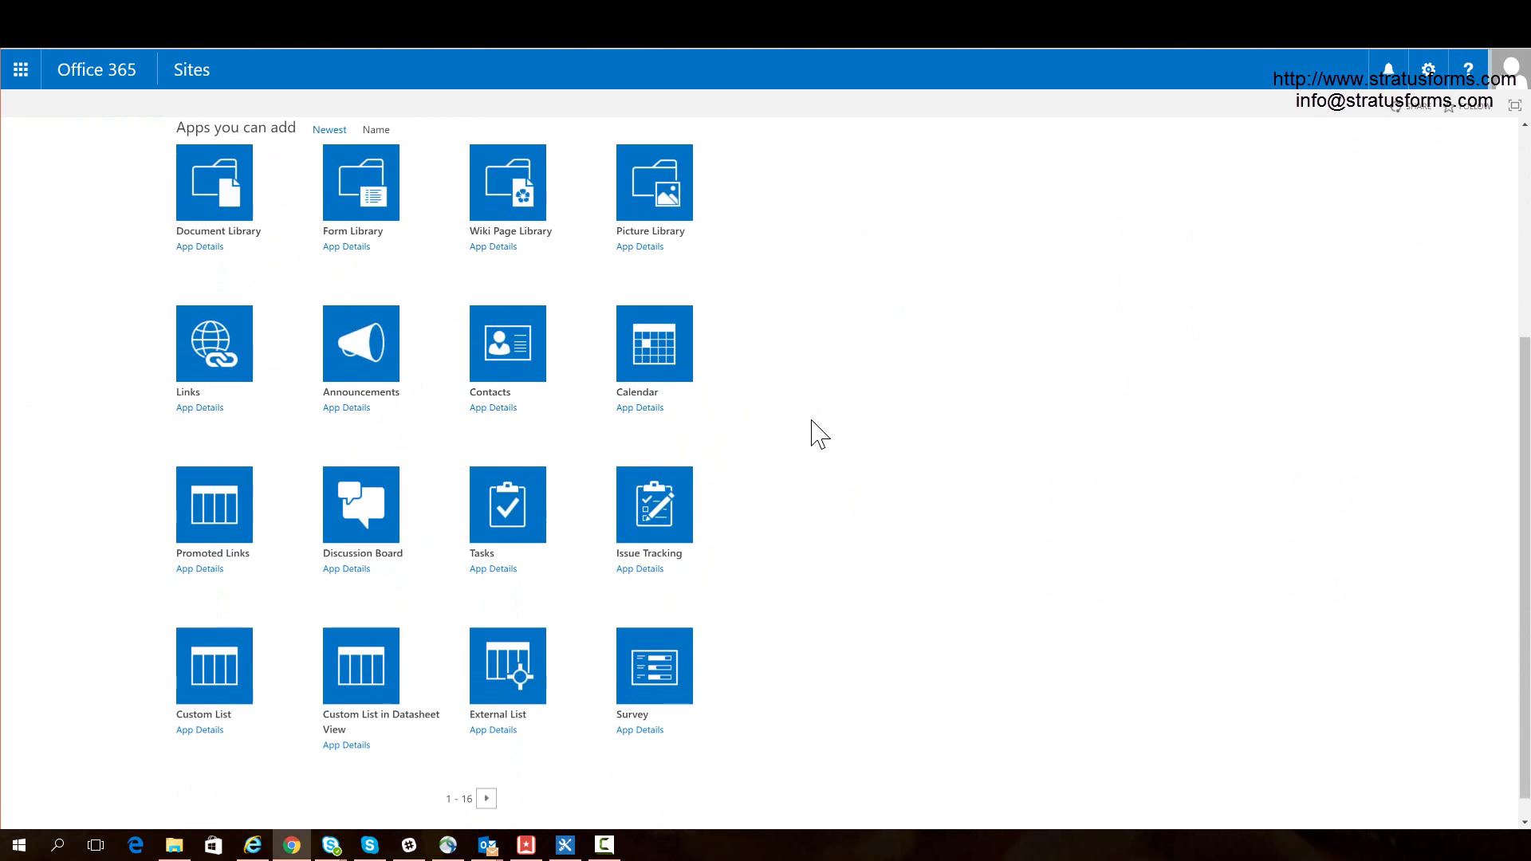
left_click(654, 505)
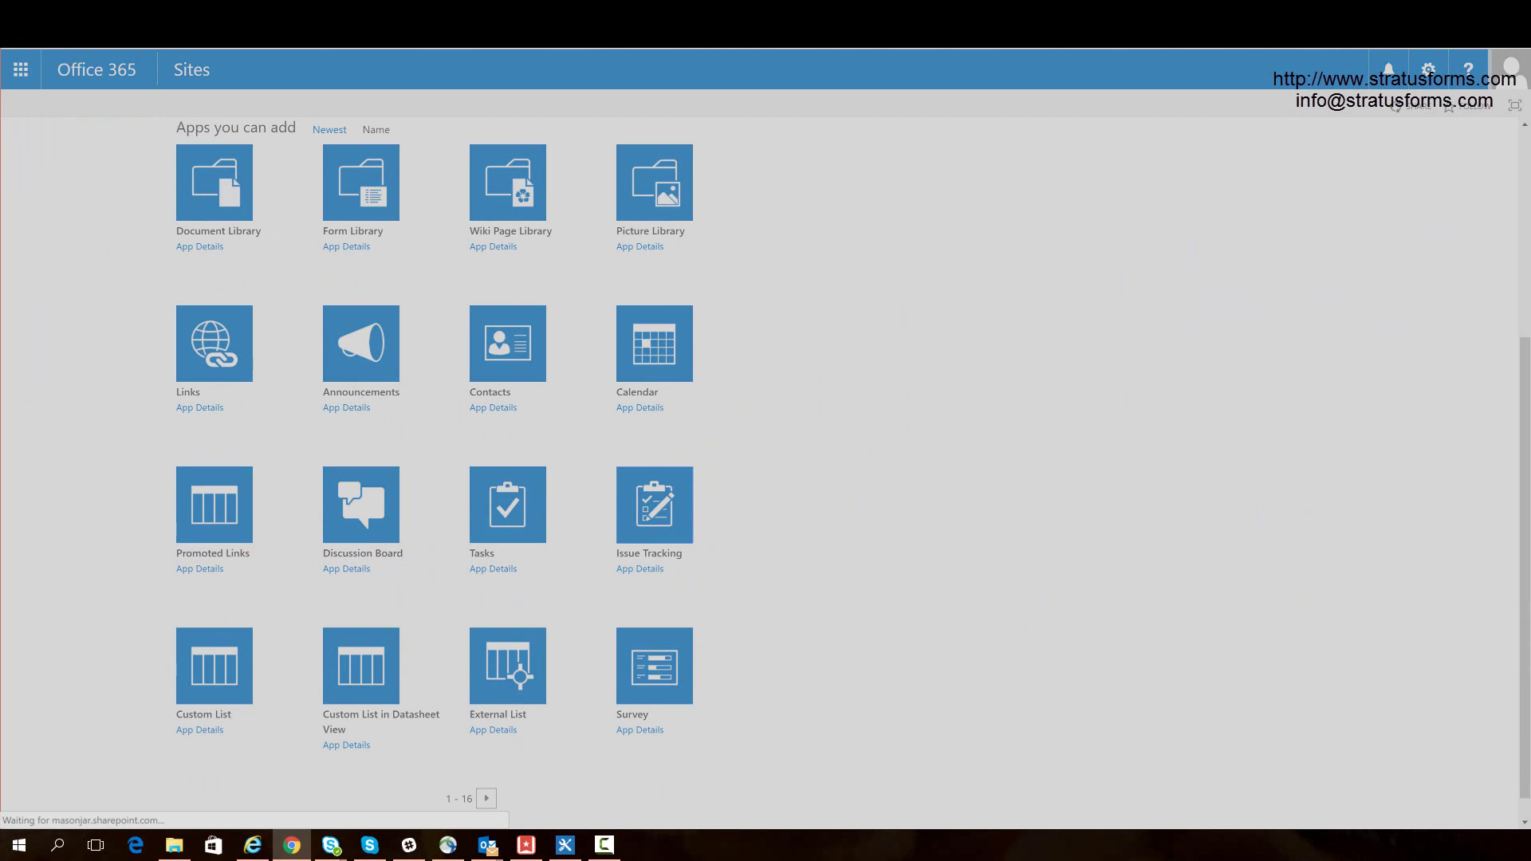
left_click(956, 453)
type("Issues")
left_click(908, 493)
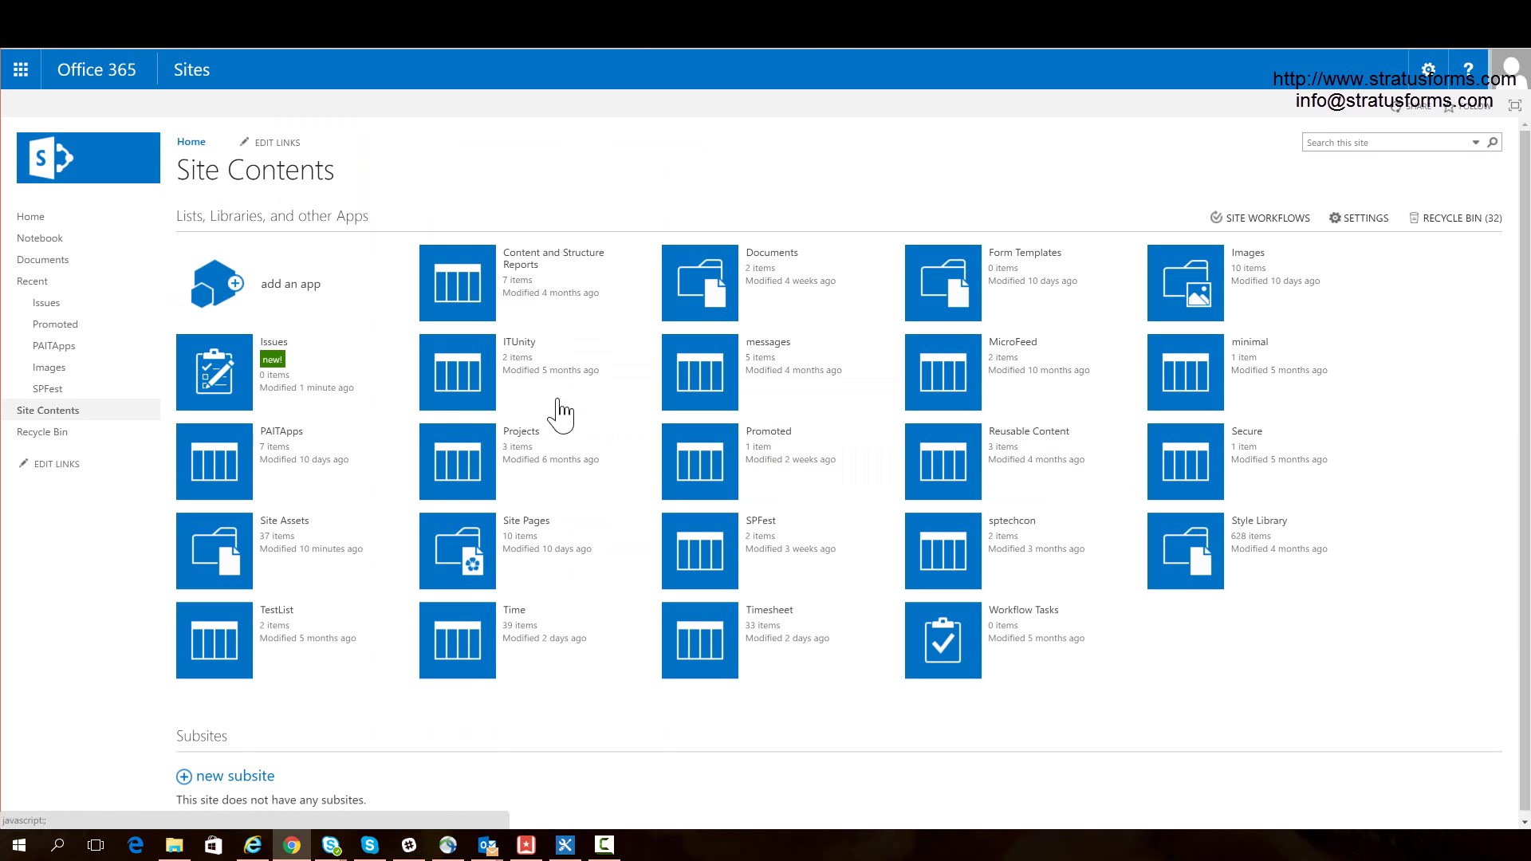
left_click(214, 373)
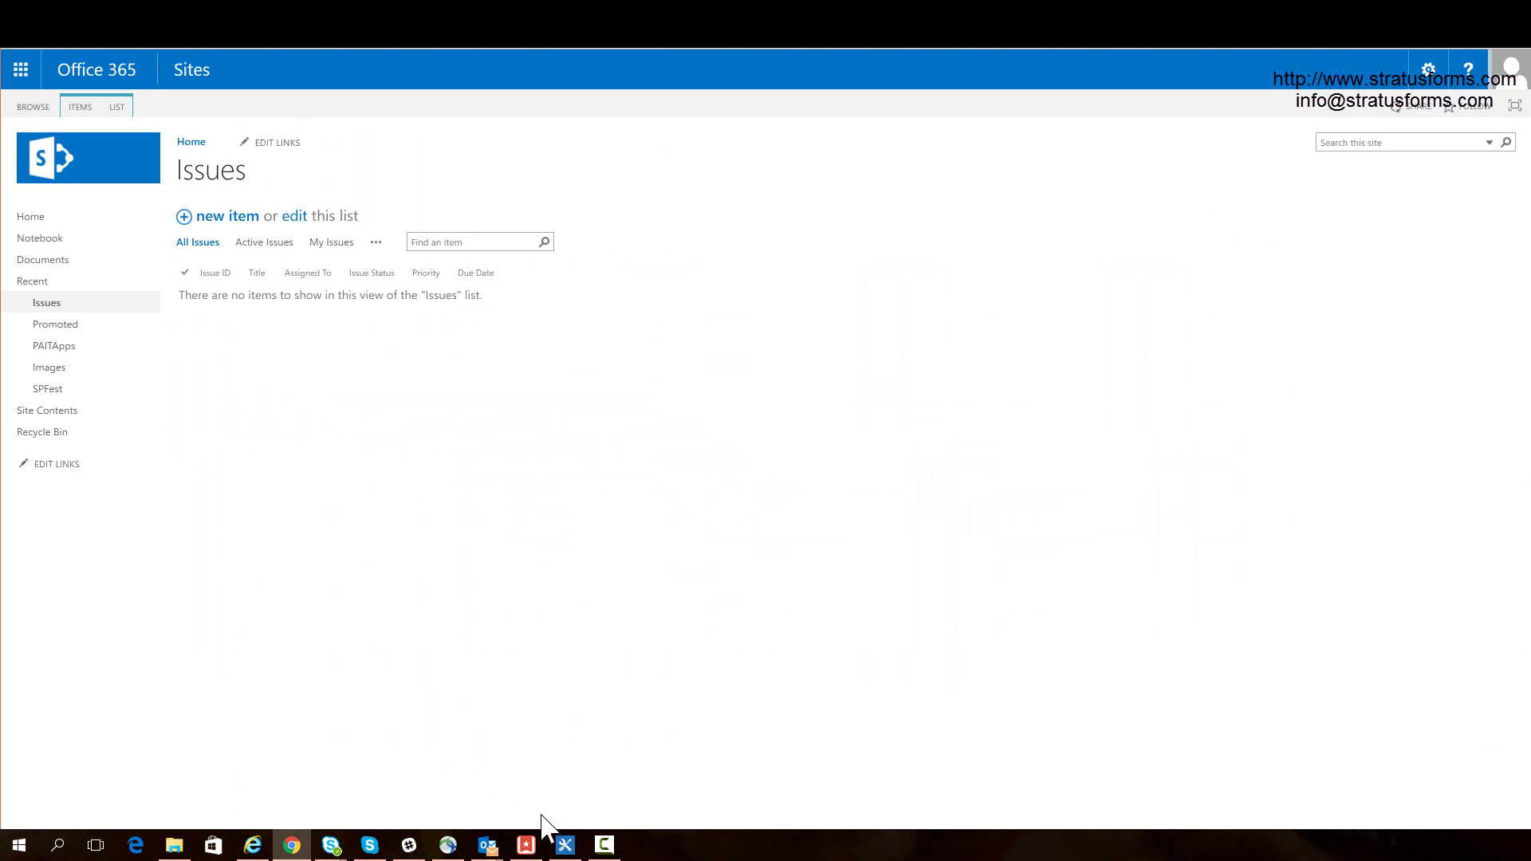
- Bring up the IssuesTemplate.html file in SharePoint Designer
left_click(565, 847)
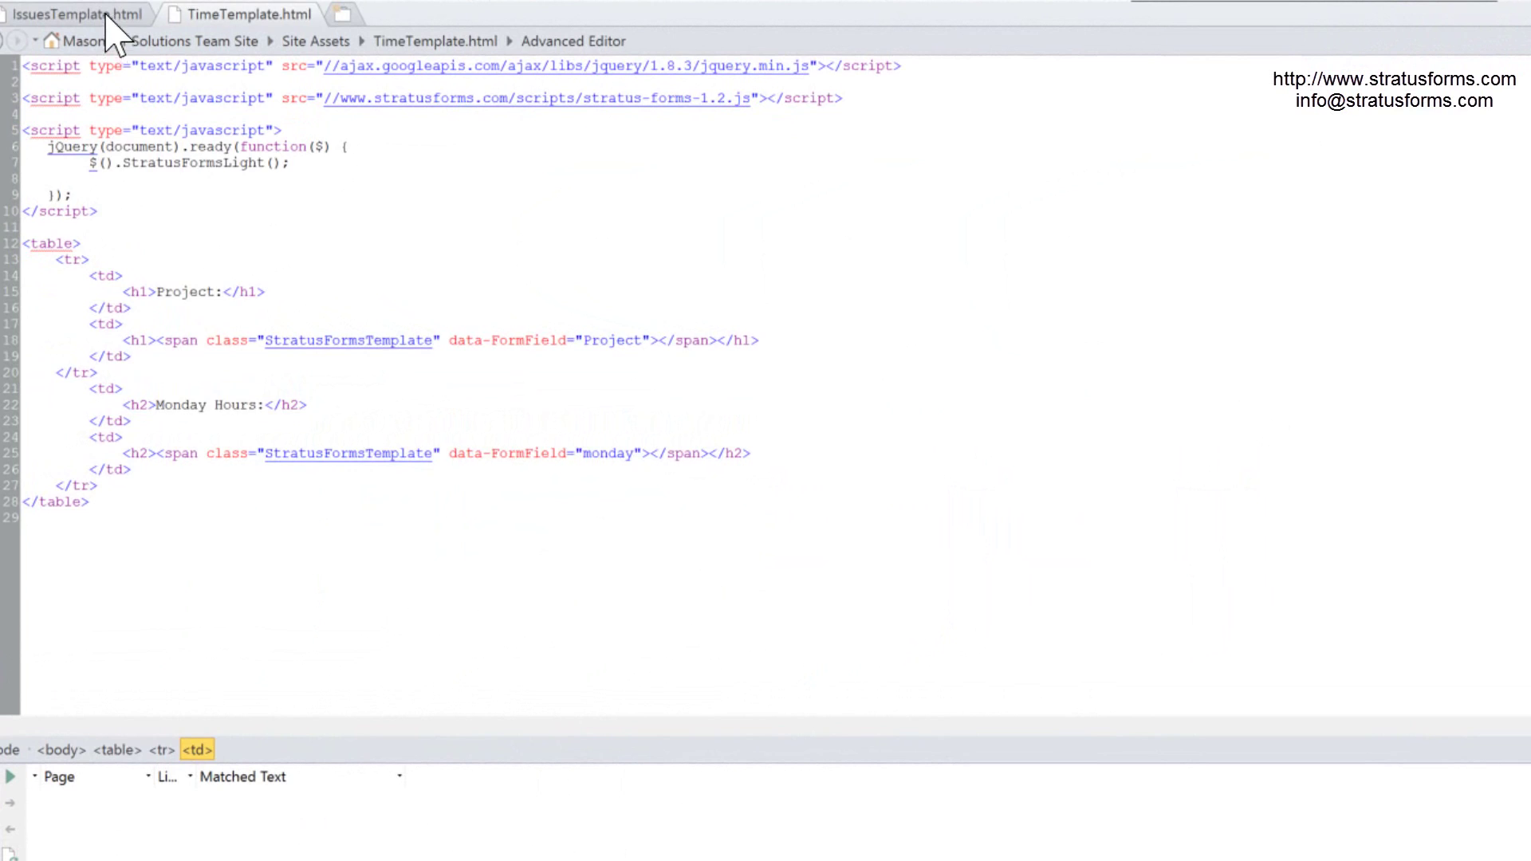
left_click(275, 146)
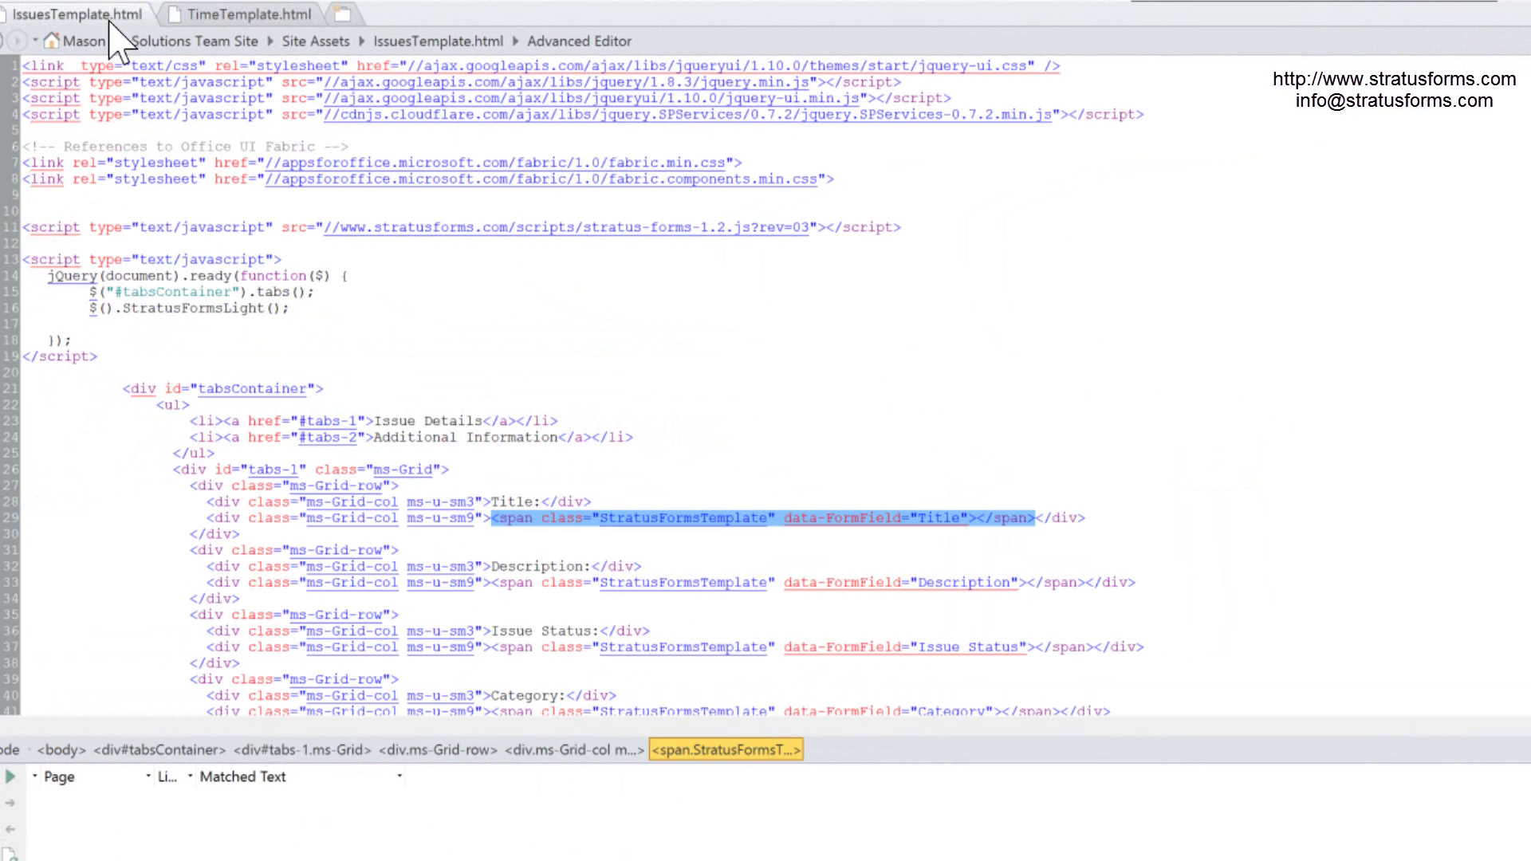
left_click(749, 294)
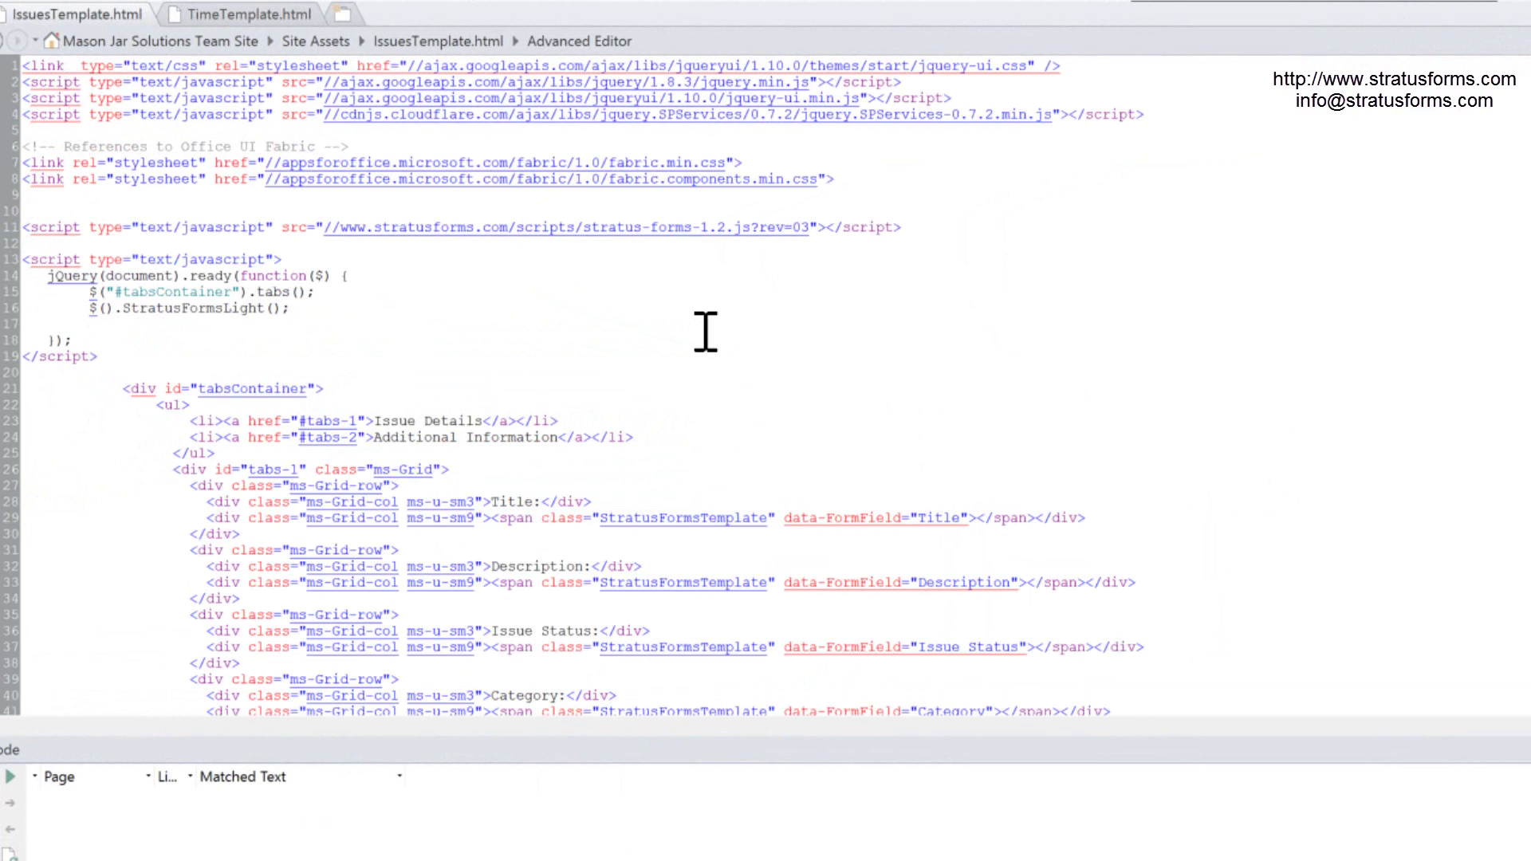
mouse_move(953, 71)
left_click(633, 179)
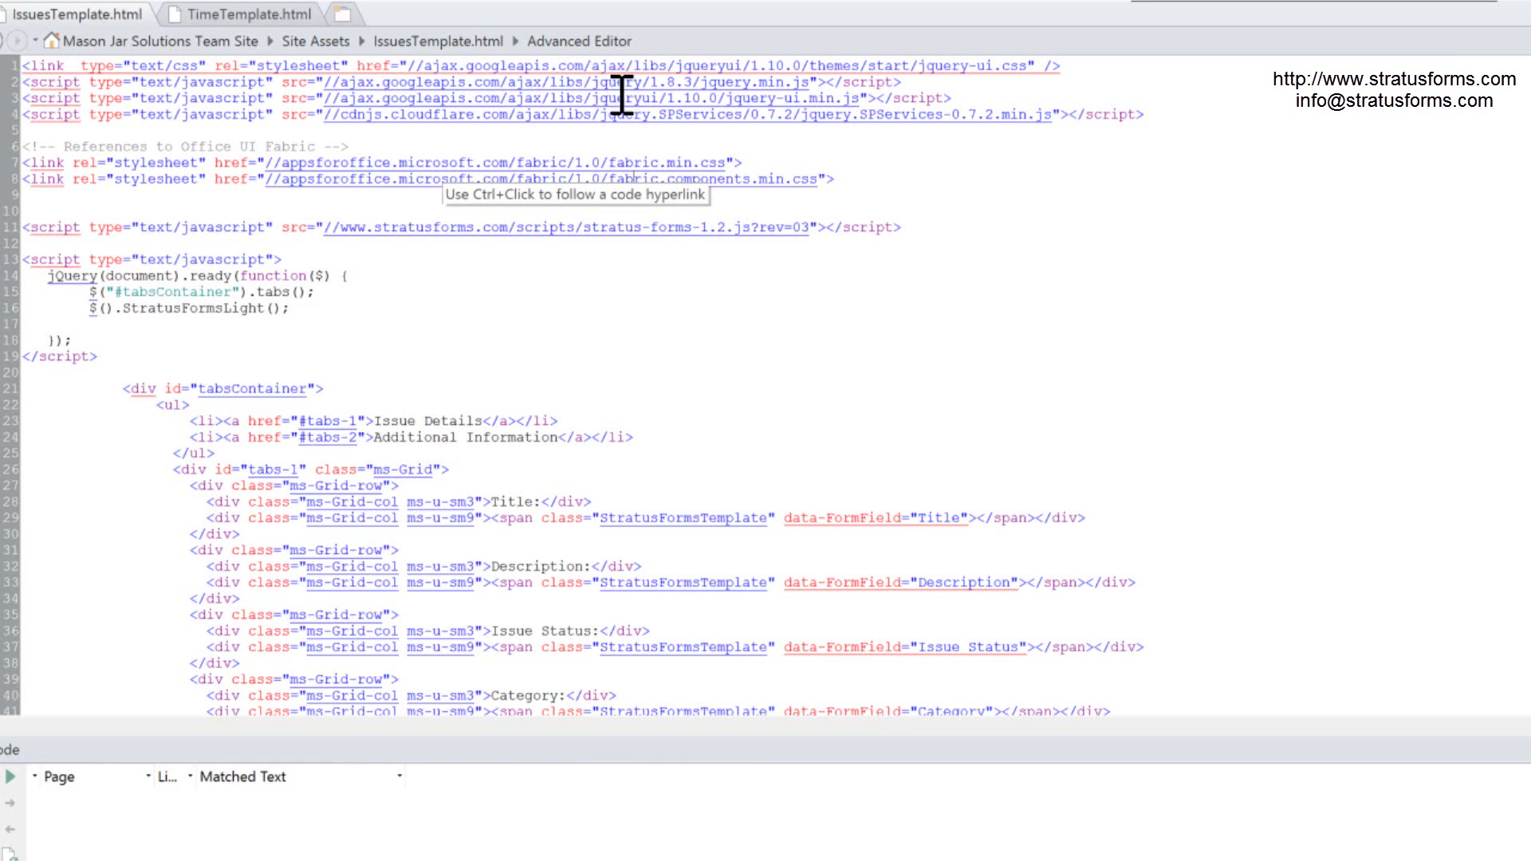
- Scroll through the template code, highlighting the 'tabs' initialisation and 'StratusFormsLight' on line 16
scroll(787, 428, "down", 2)
scroll(787, 428, "down", 7)
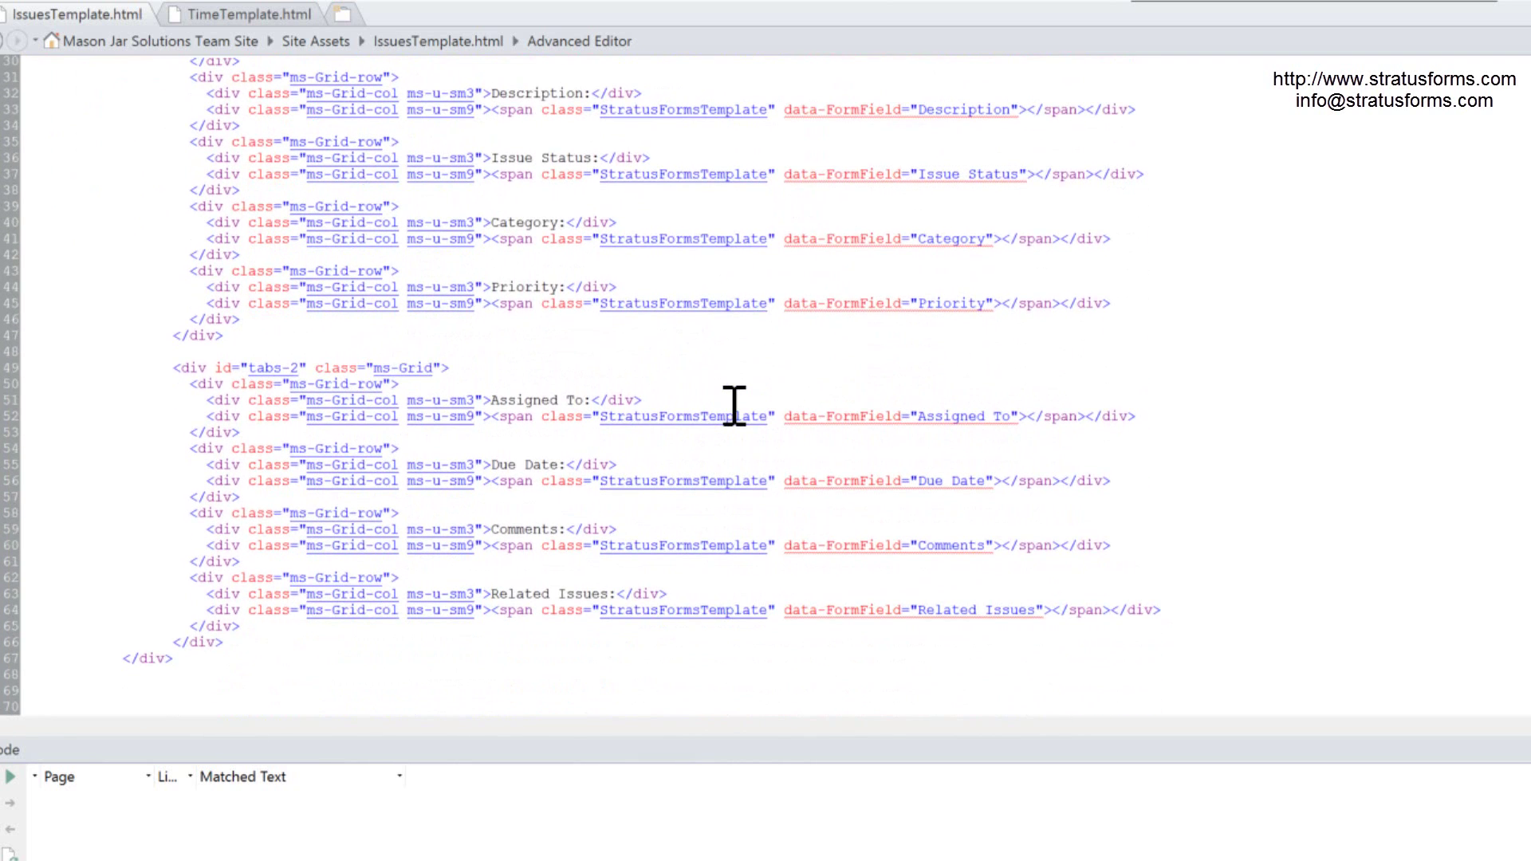
scroll(735, 407, "up", 3)
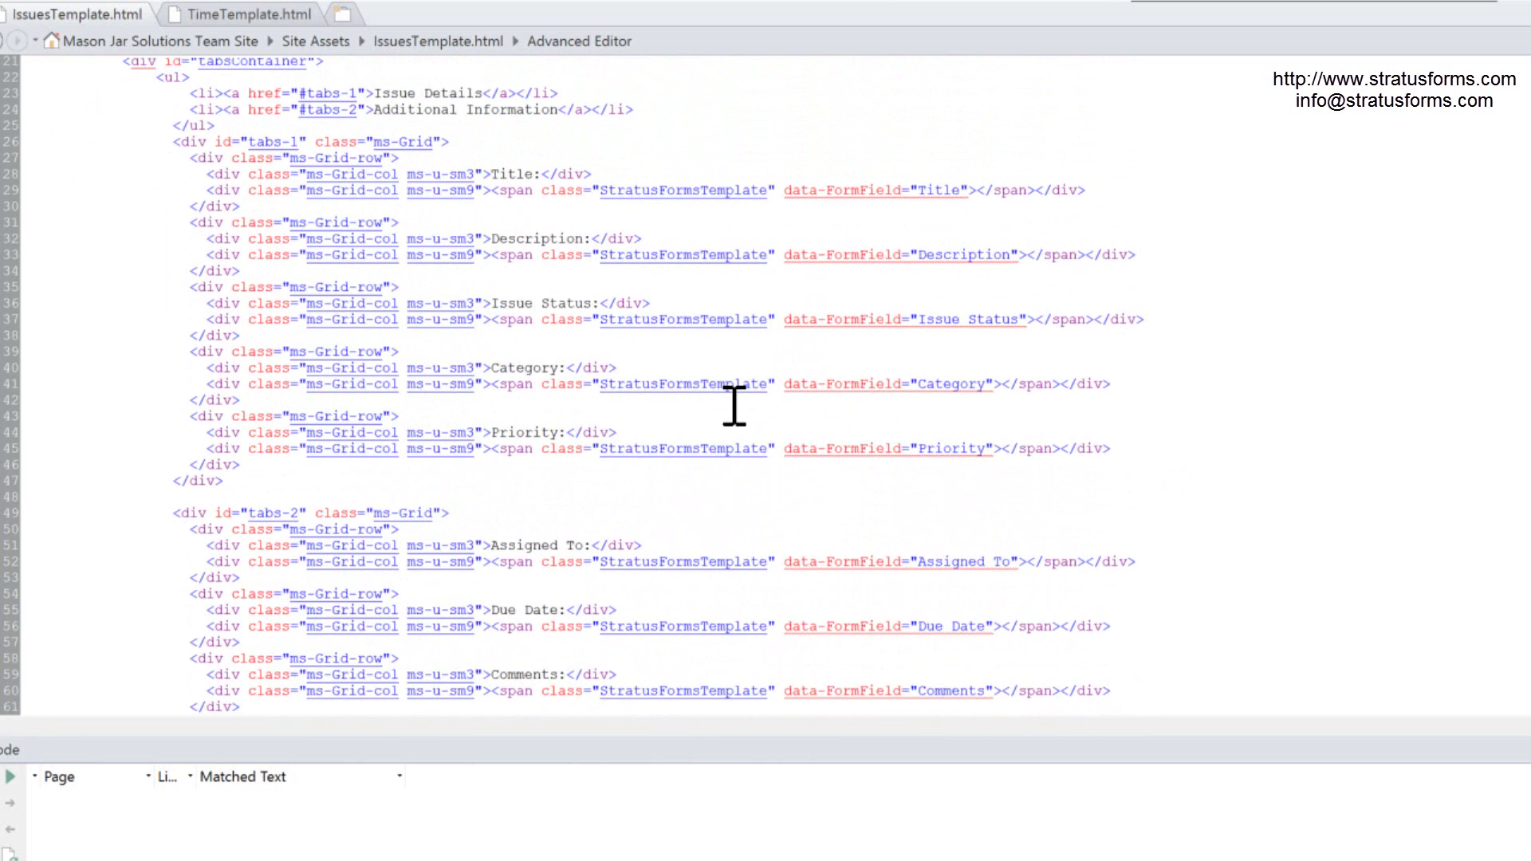
scroll(734, 406, "up", 4)
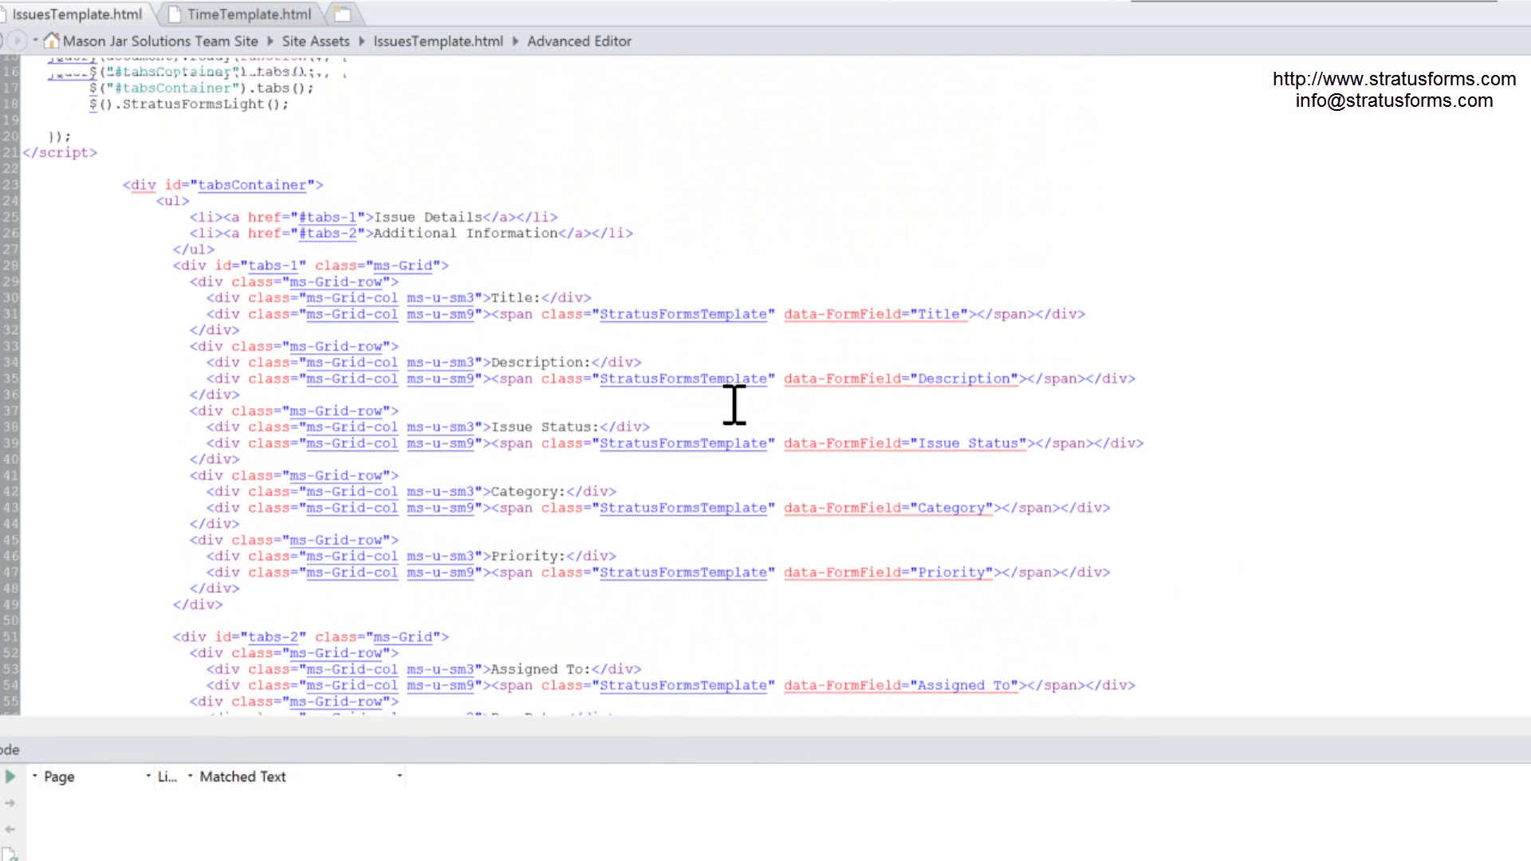
double_click(273, 157)
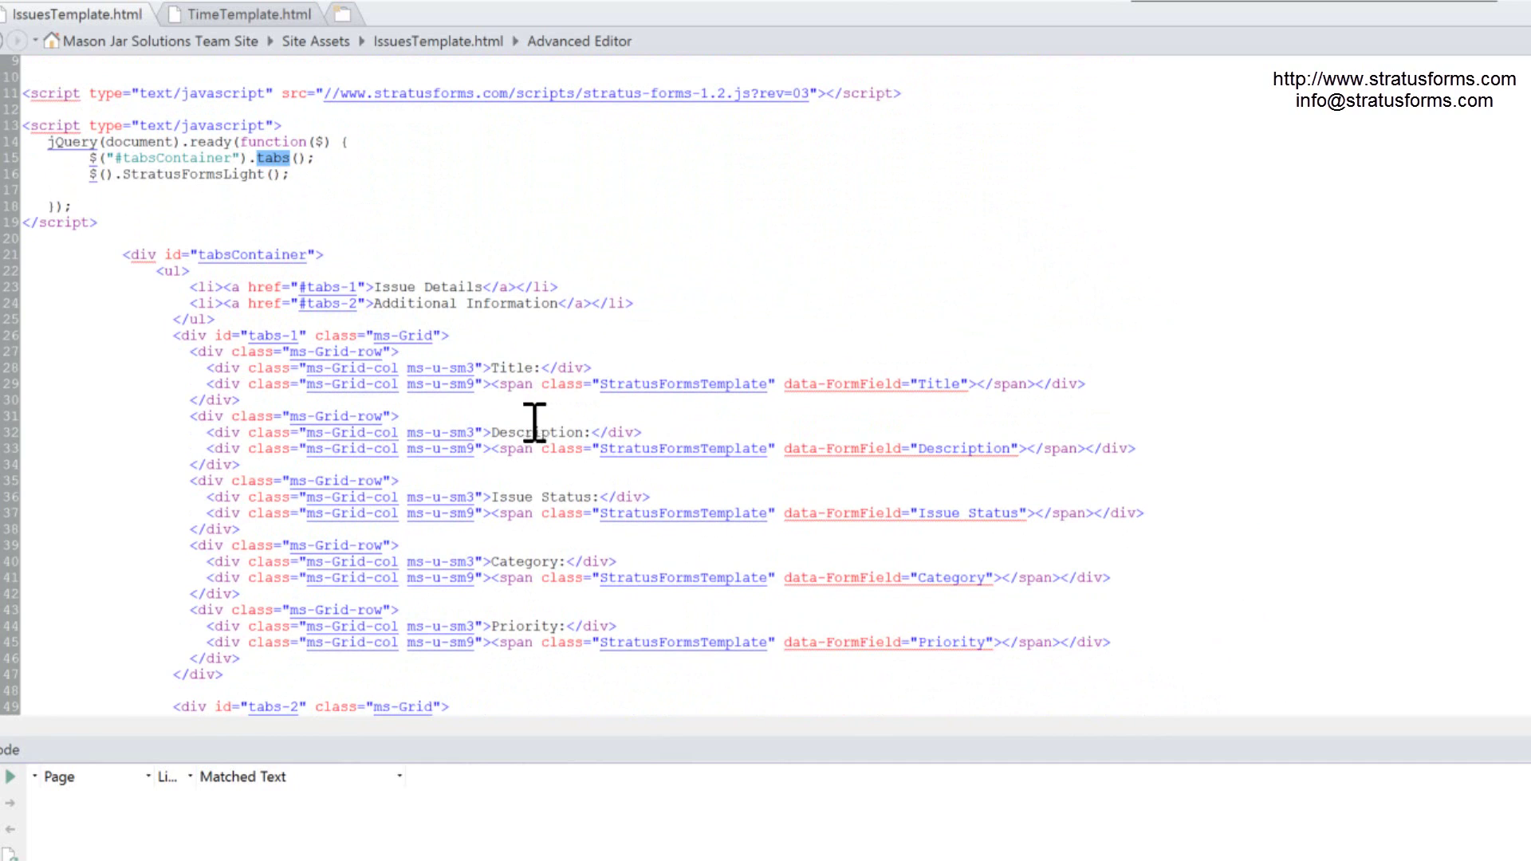
double_click(205, 173)
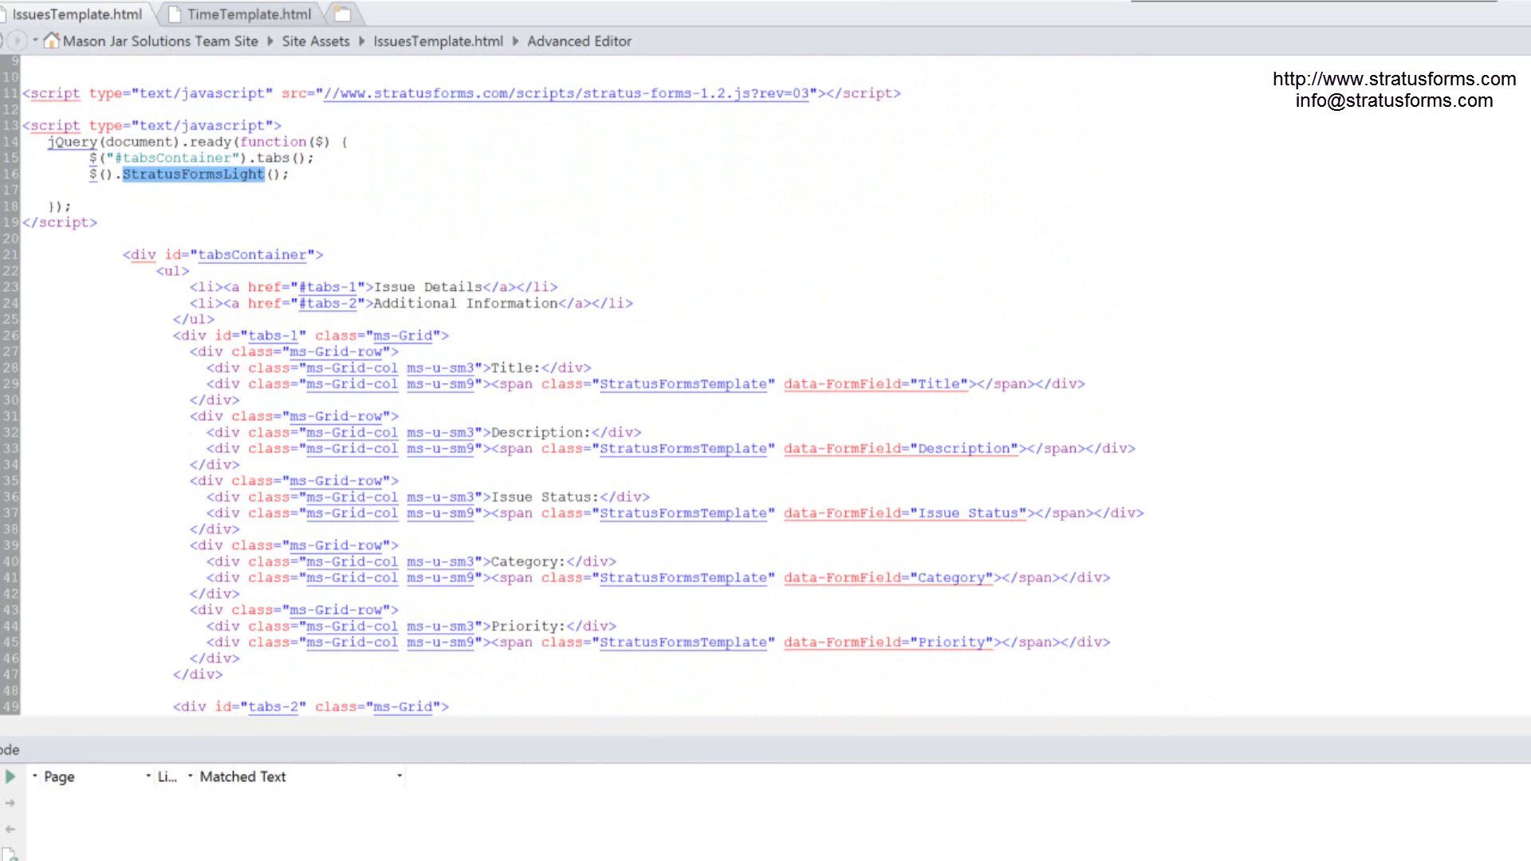
left_click(556, 257)
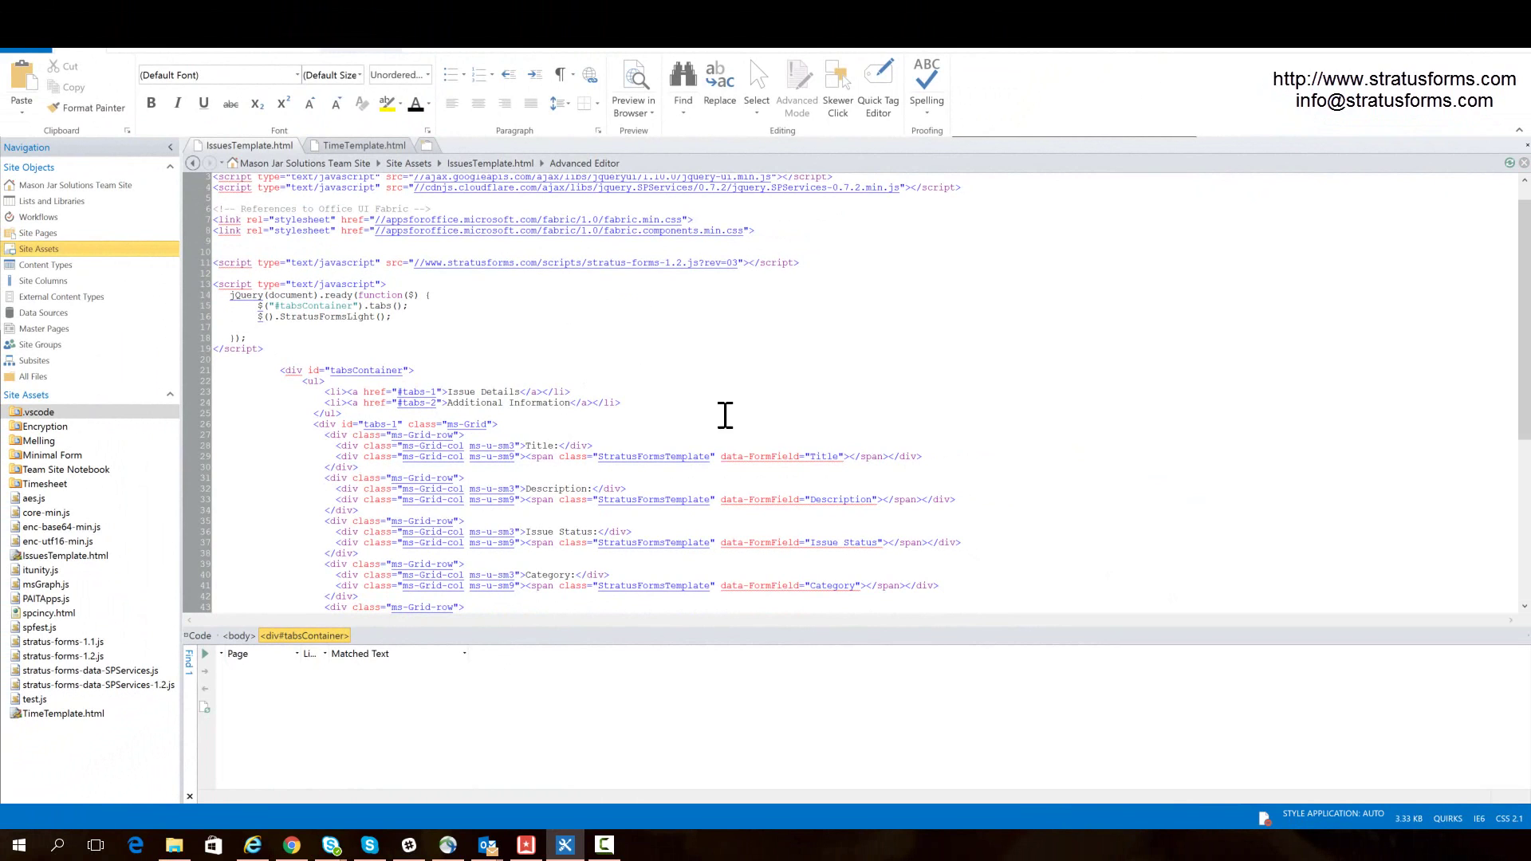
- Put the Issues new-item page in edit mode and add a Content Editor web part
left_click(297, 850)
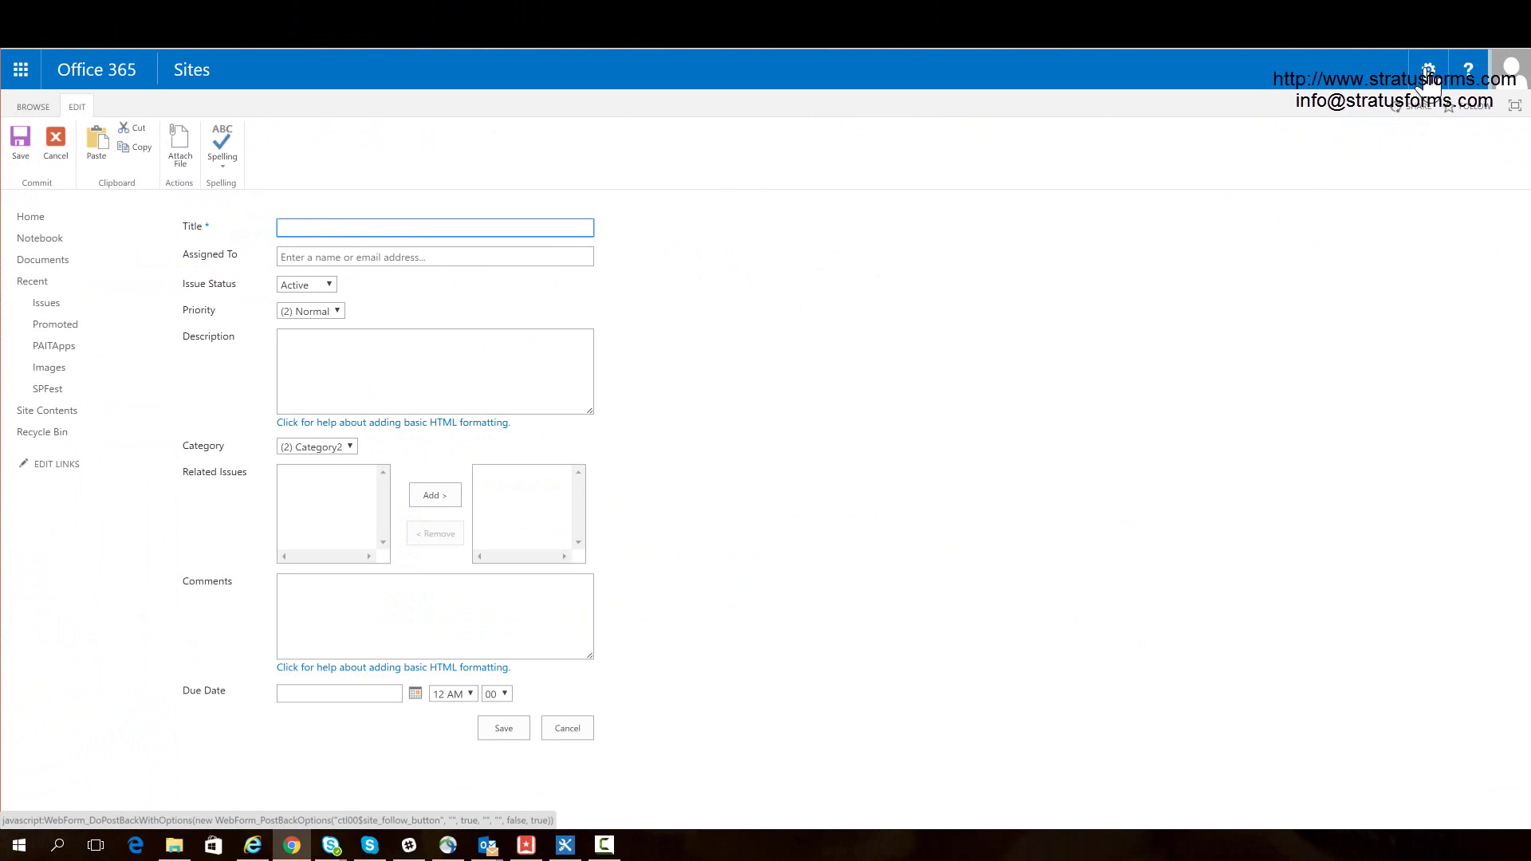
left_click(1428, 69)
left_click(1351, 193)
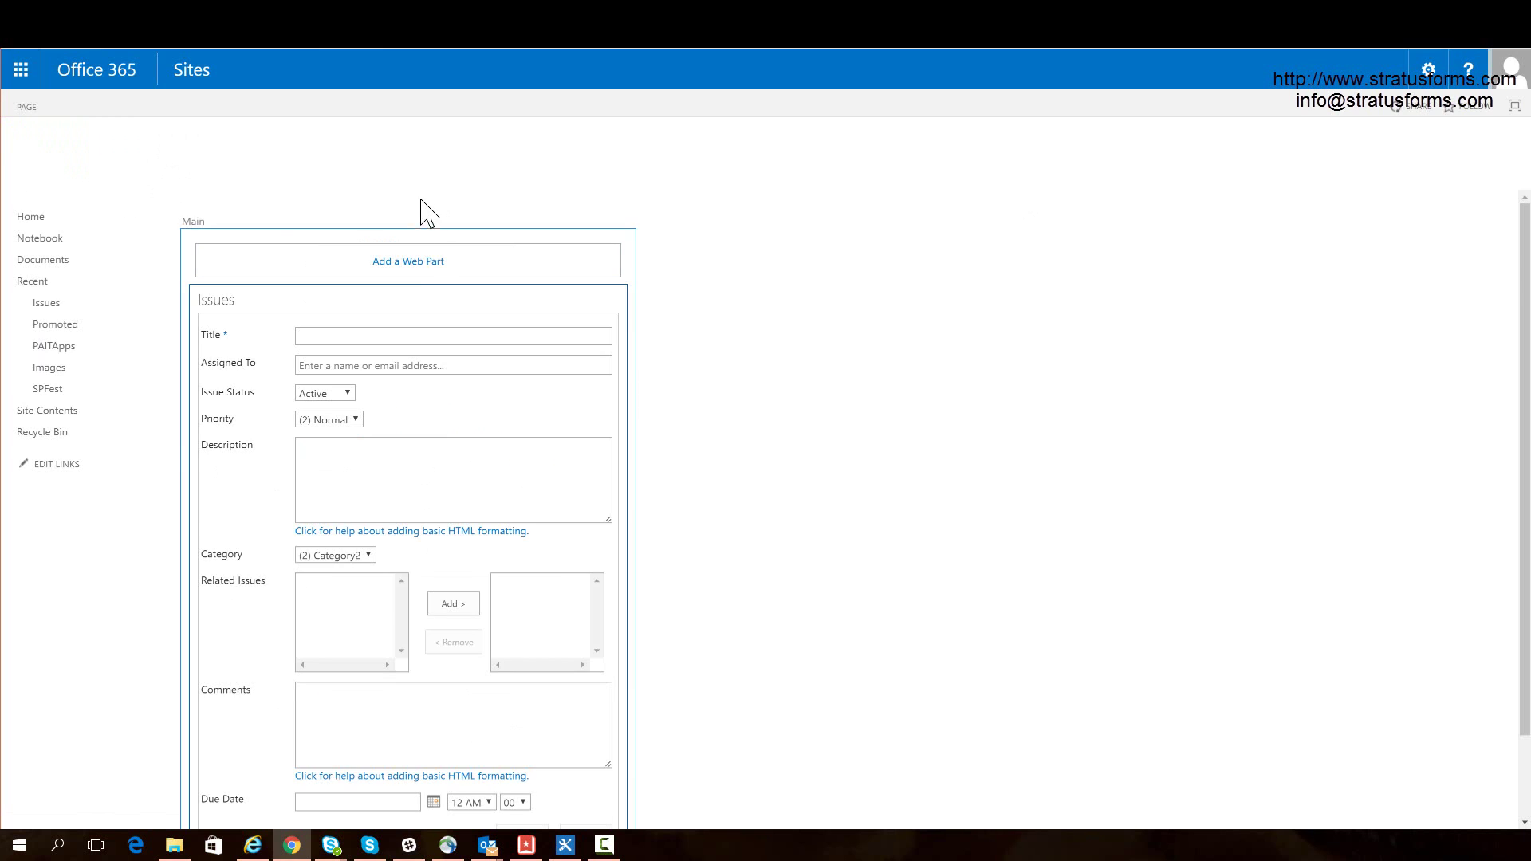
left_click(440, 261)
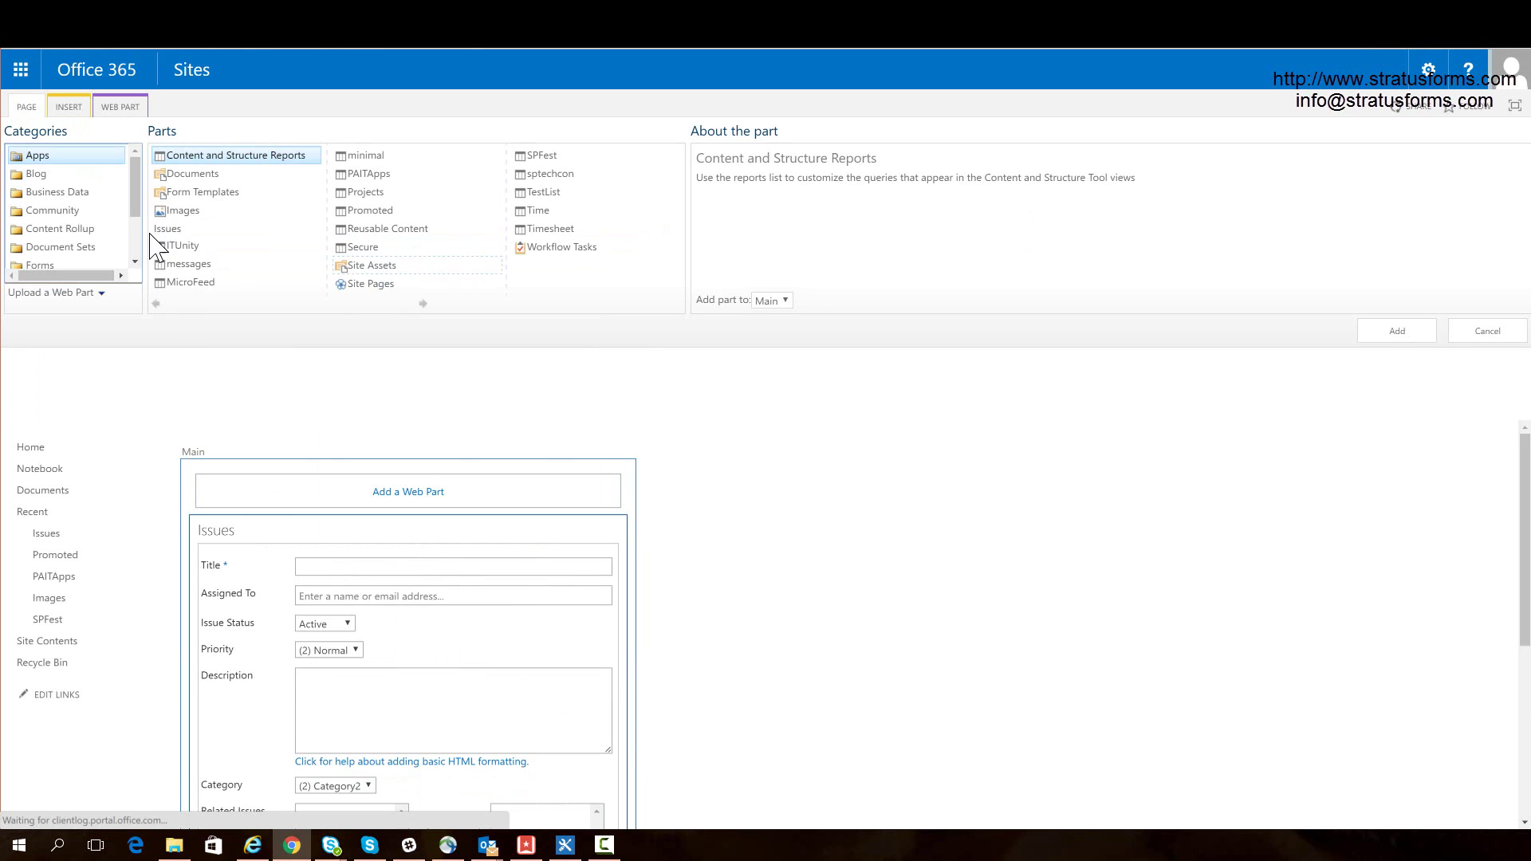
scroll(88, 224, "down", 2)
left_click(85, 203)
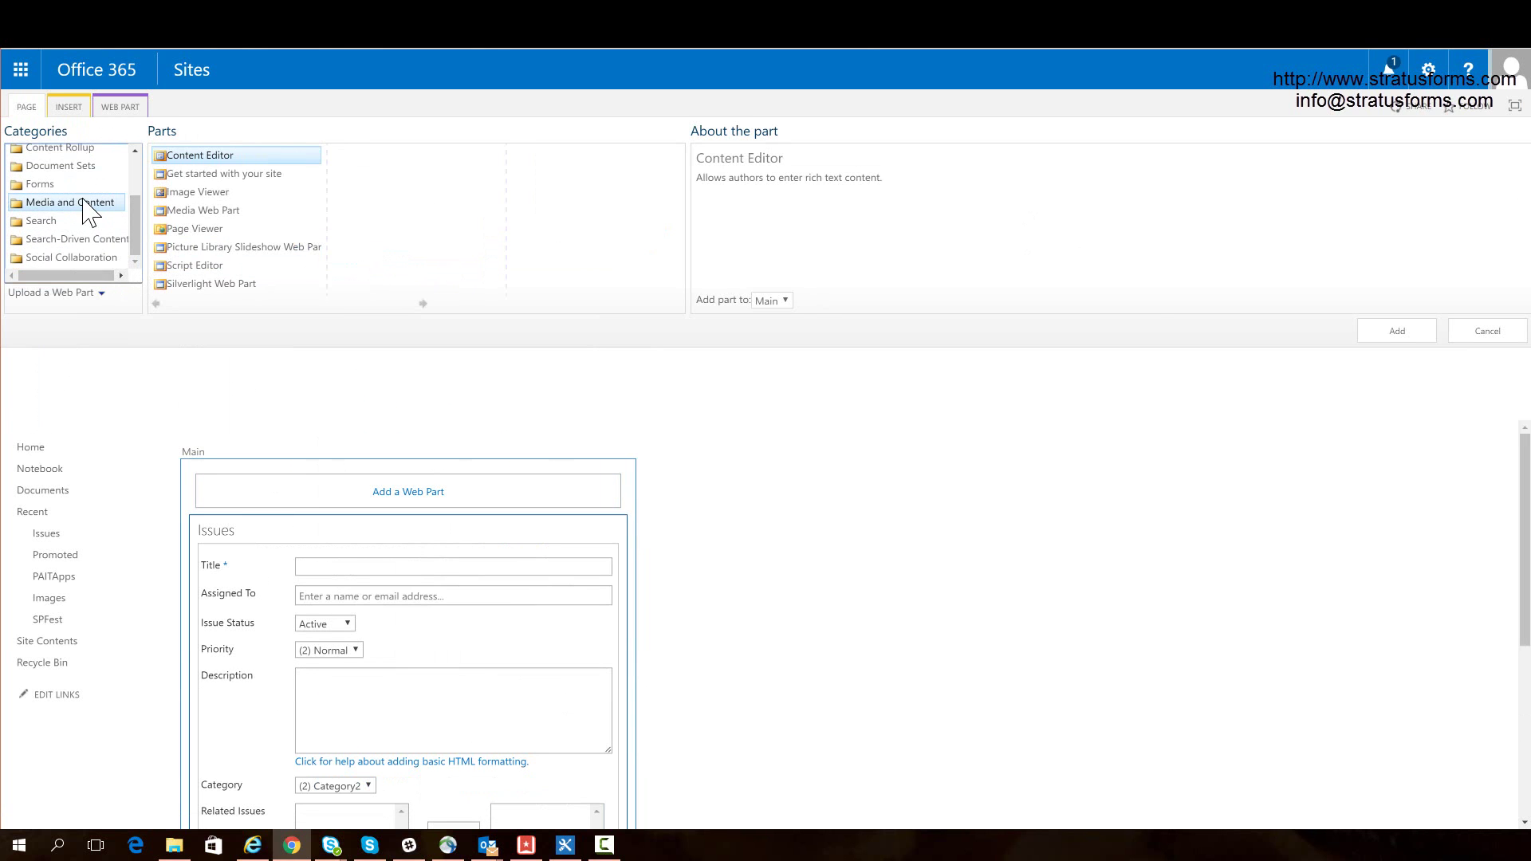
left_click(1392, 333)
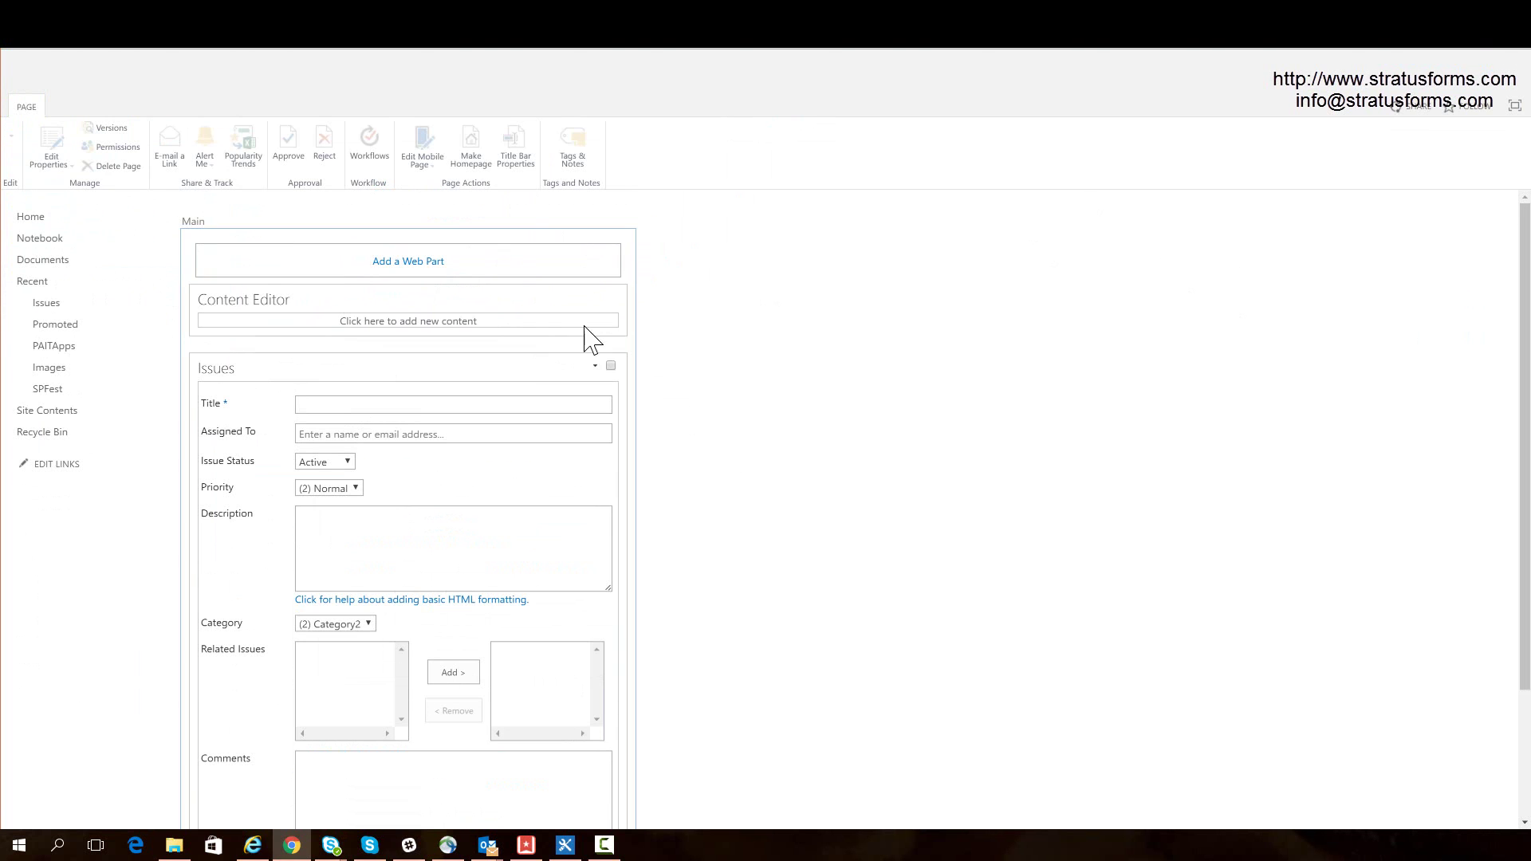
- Link the Content Editor to ../../SiteAssets/IssuesTemplate.html and apply it
left_click(595, 298)
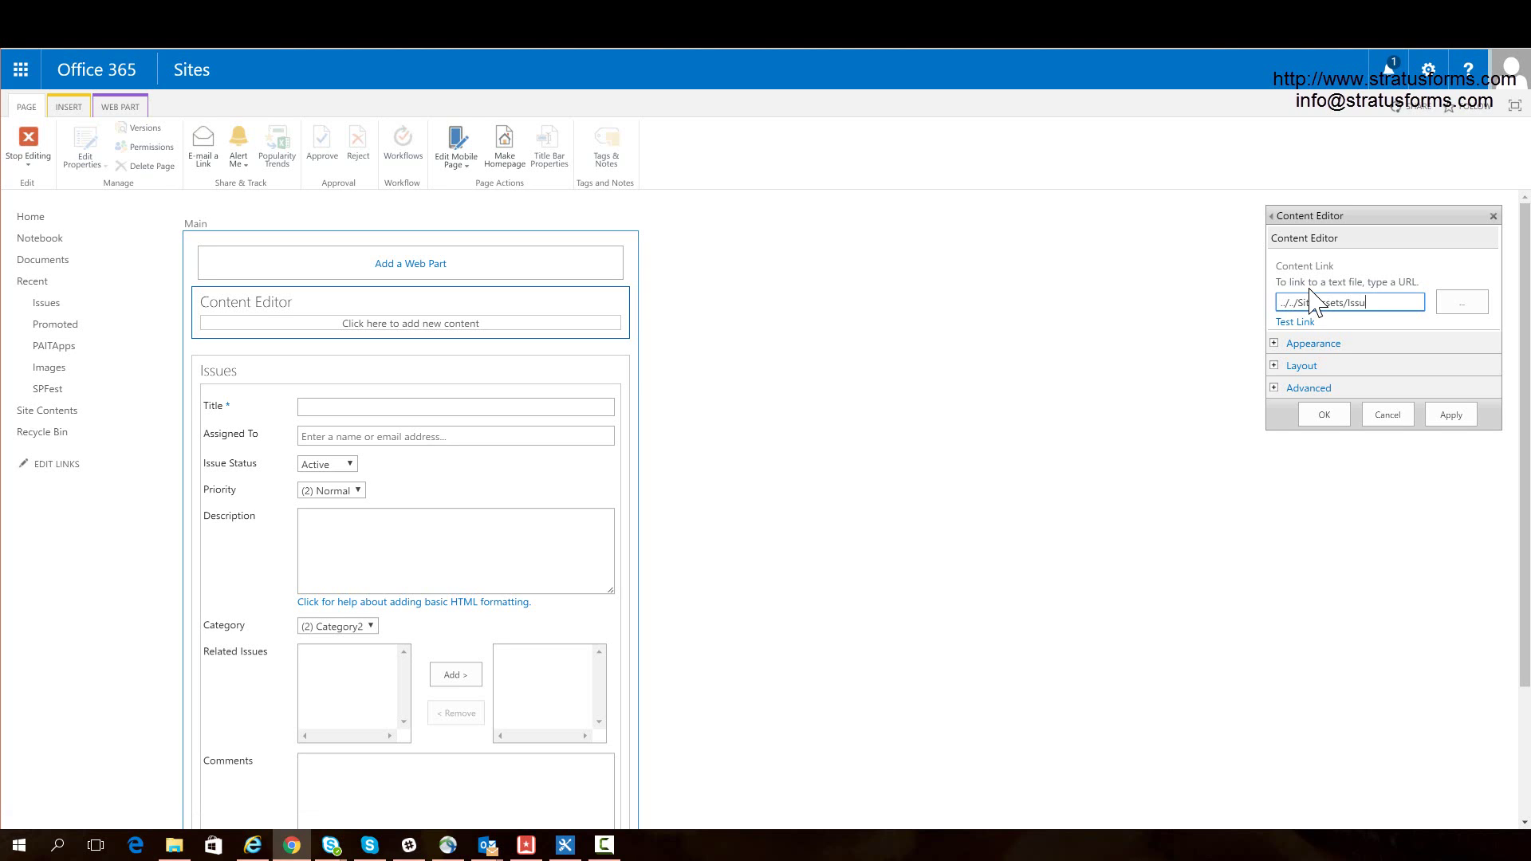
type("../SiteAssets/IssuesTemplate.html")
left_click(1467, 417)
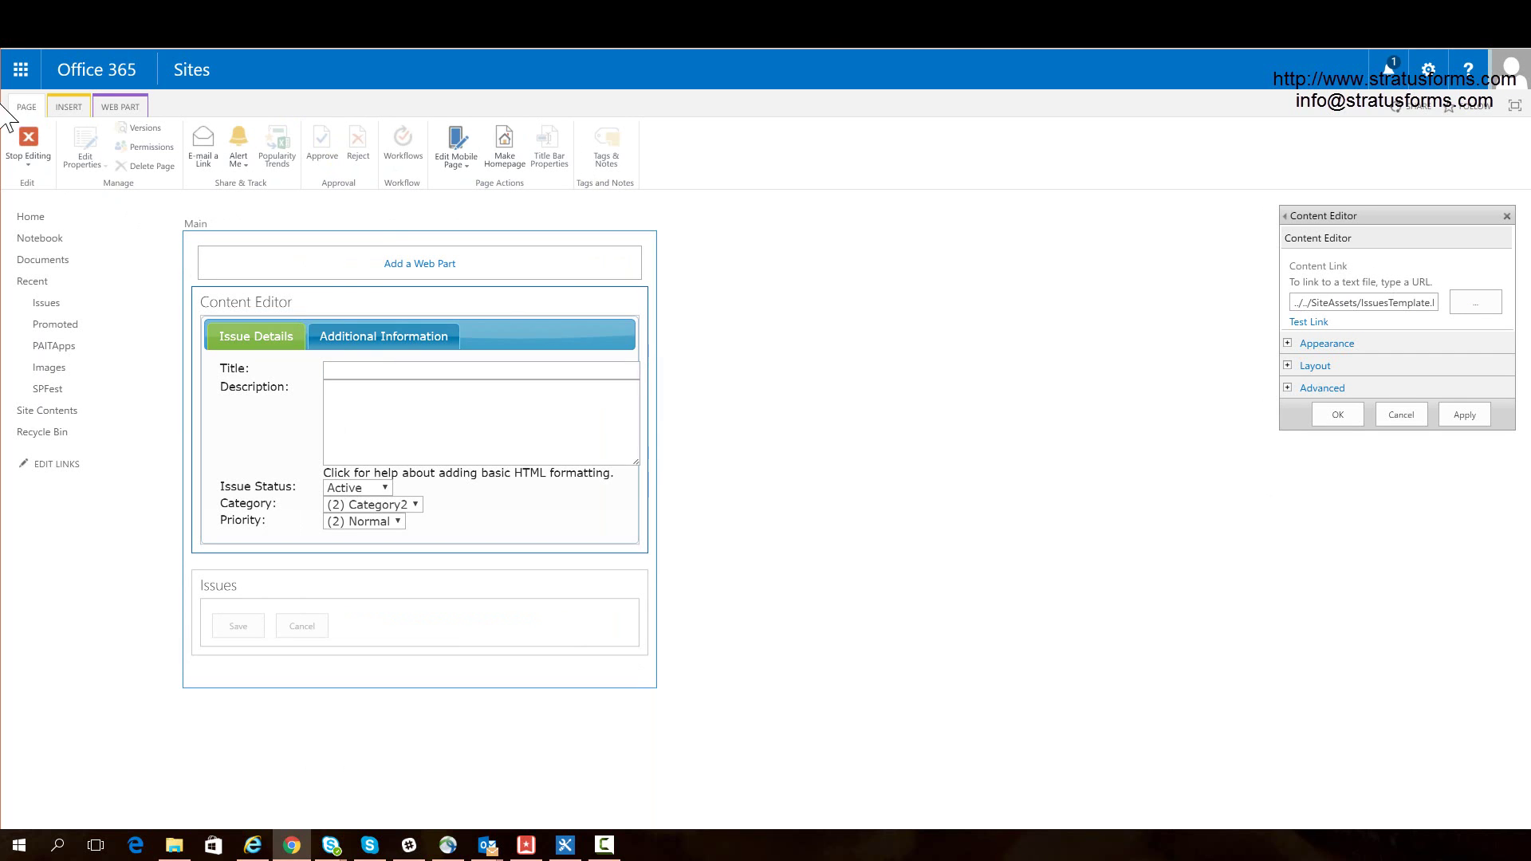
- Stop editing, then save an issue titled 'Title', status Resolved, due date 5/18/2016
left_click(22, 152)
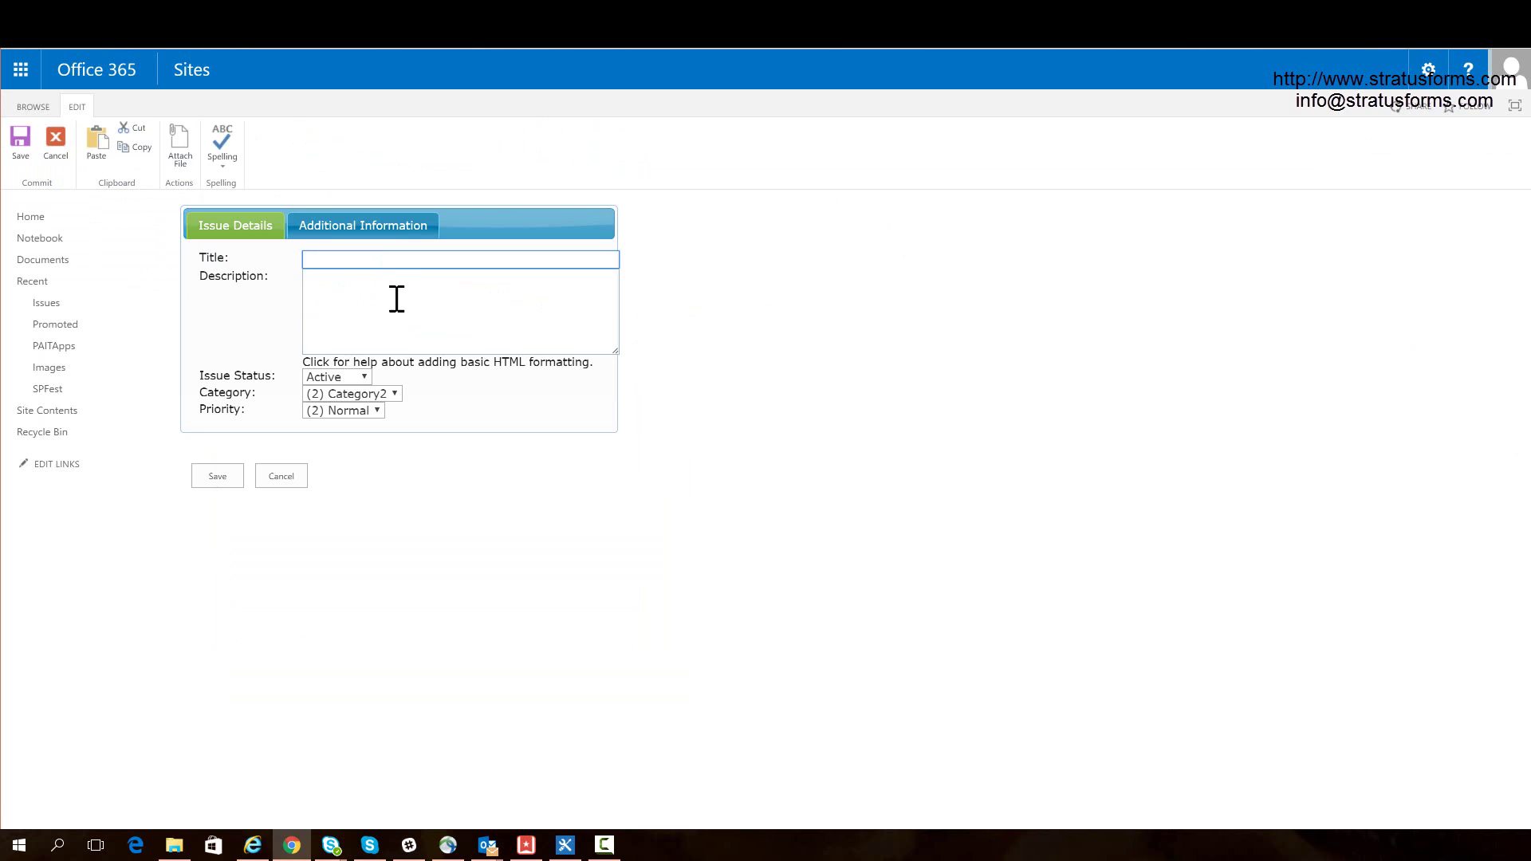
type("Title")
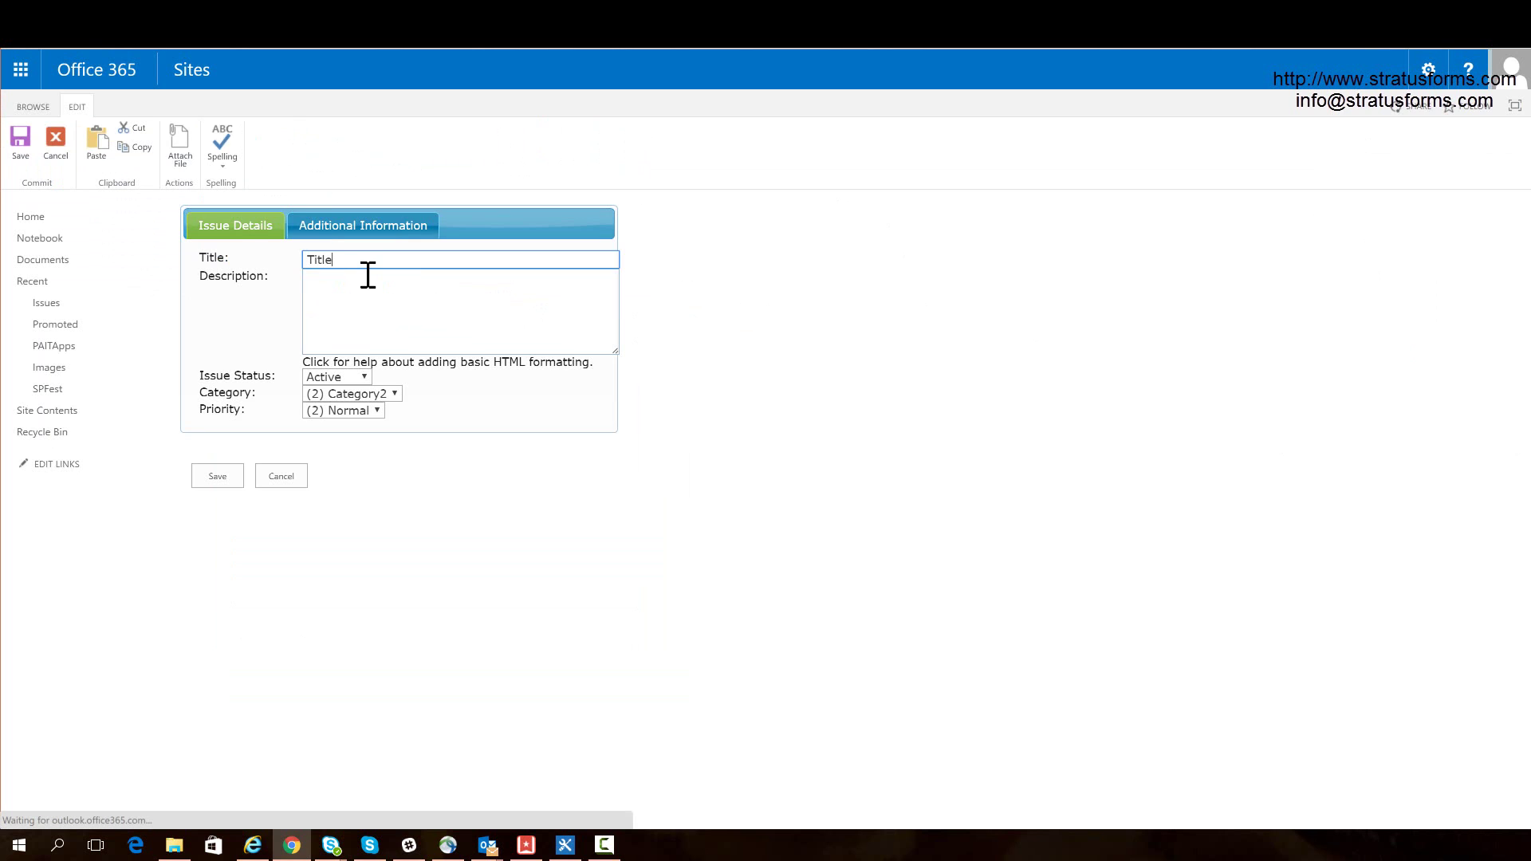
left_click(402, 316)
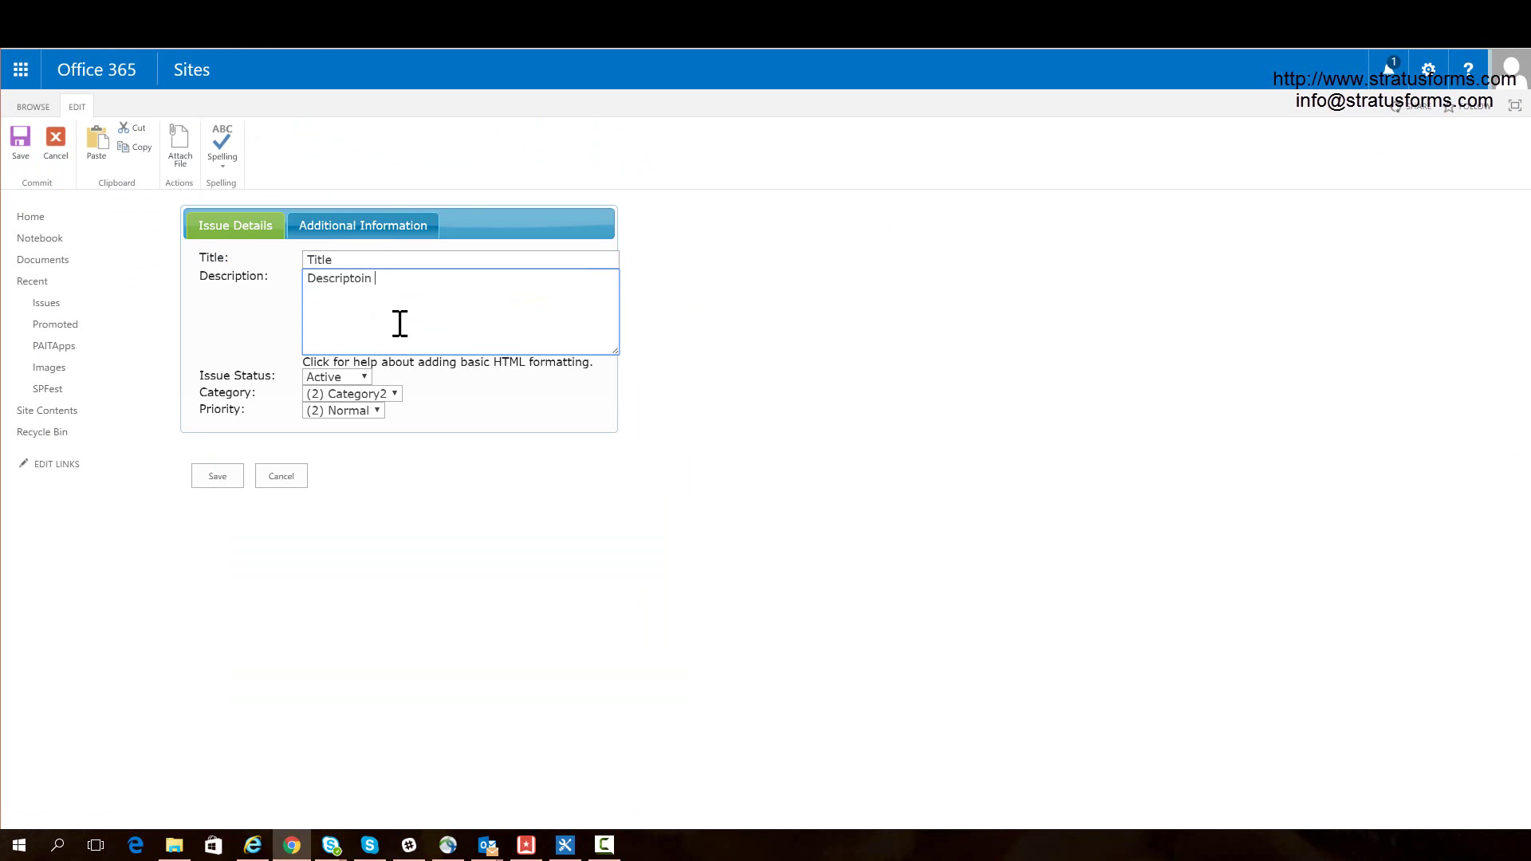
left_click(355, 377)
left_click(351, 407)
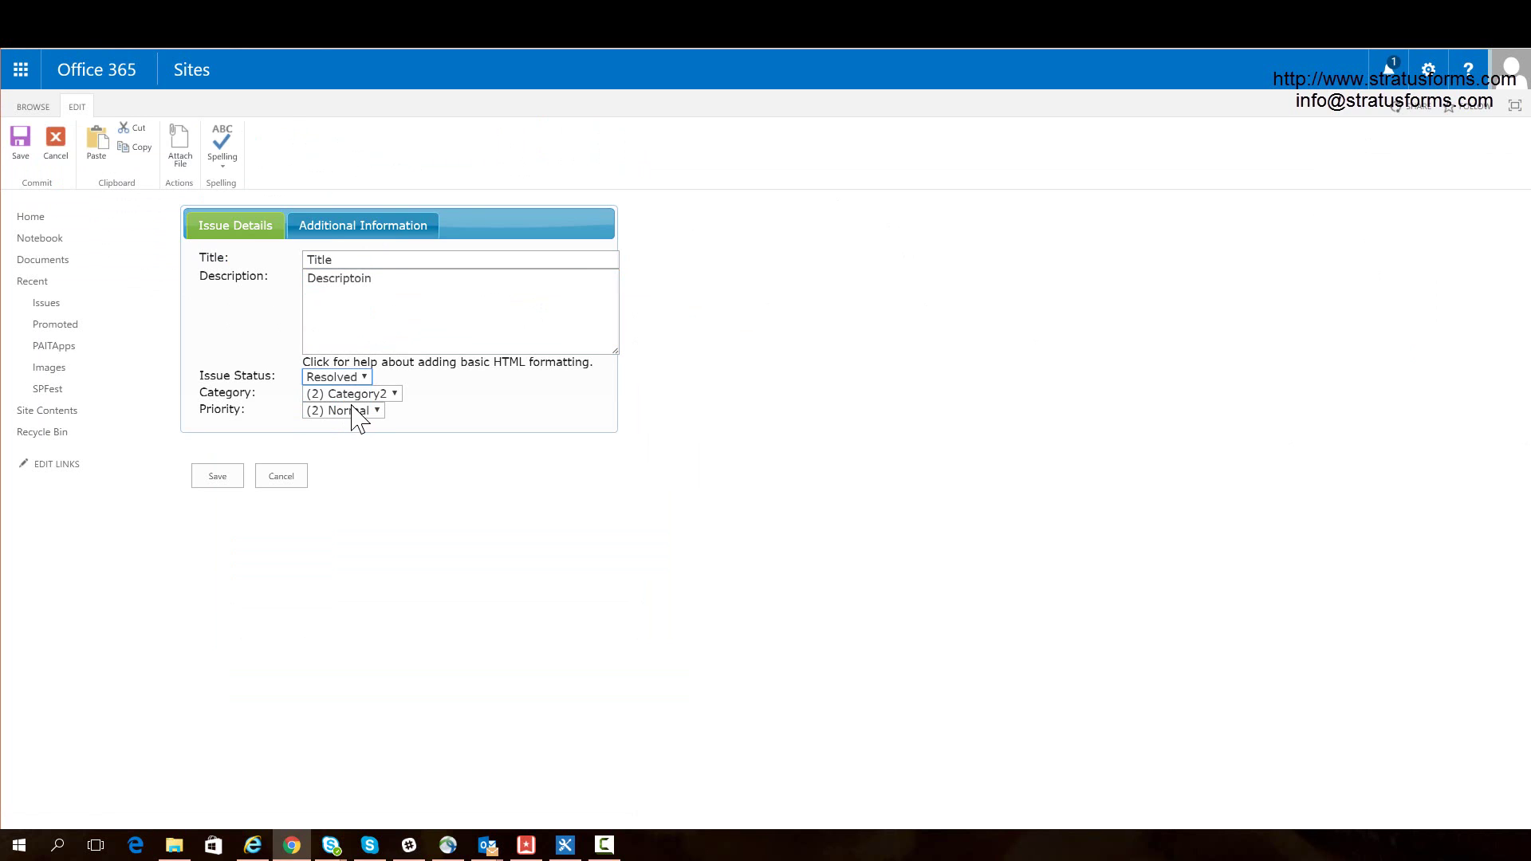
left_click(377, 226)
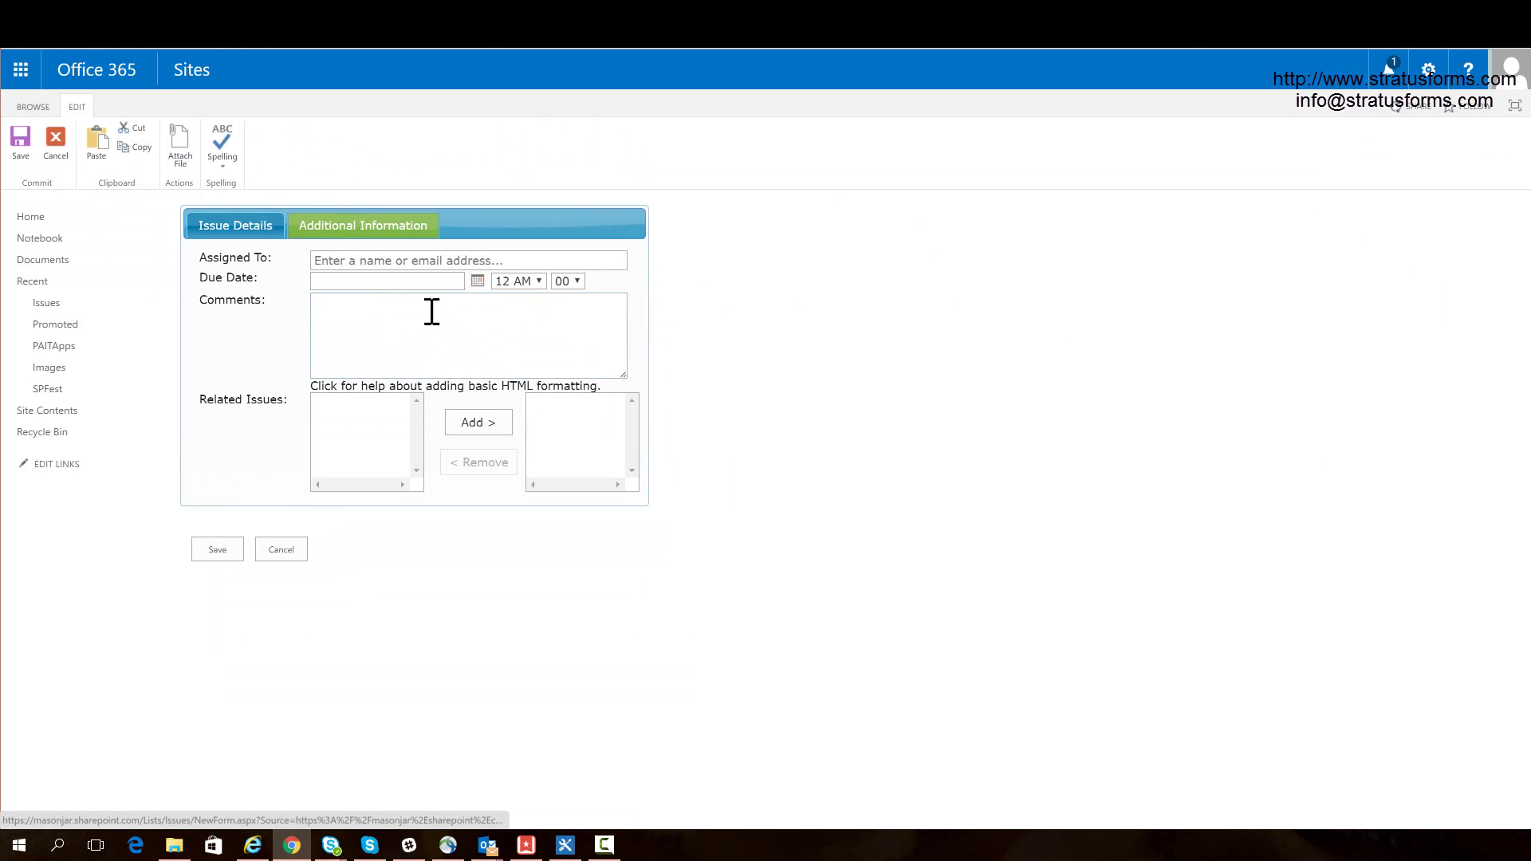
left_click(477, 281)
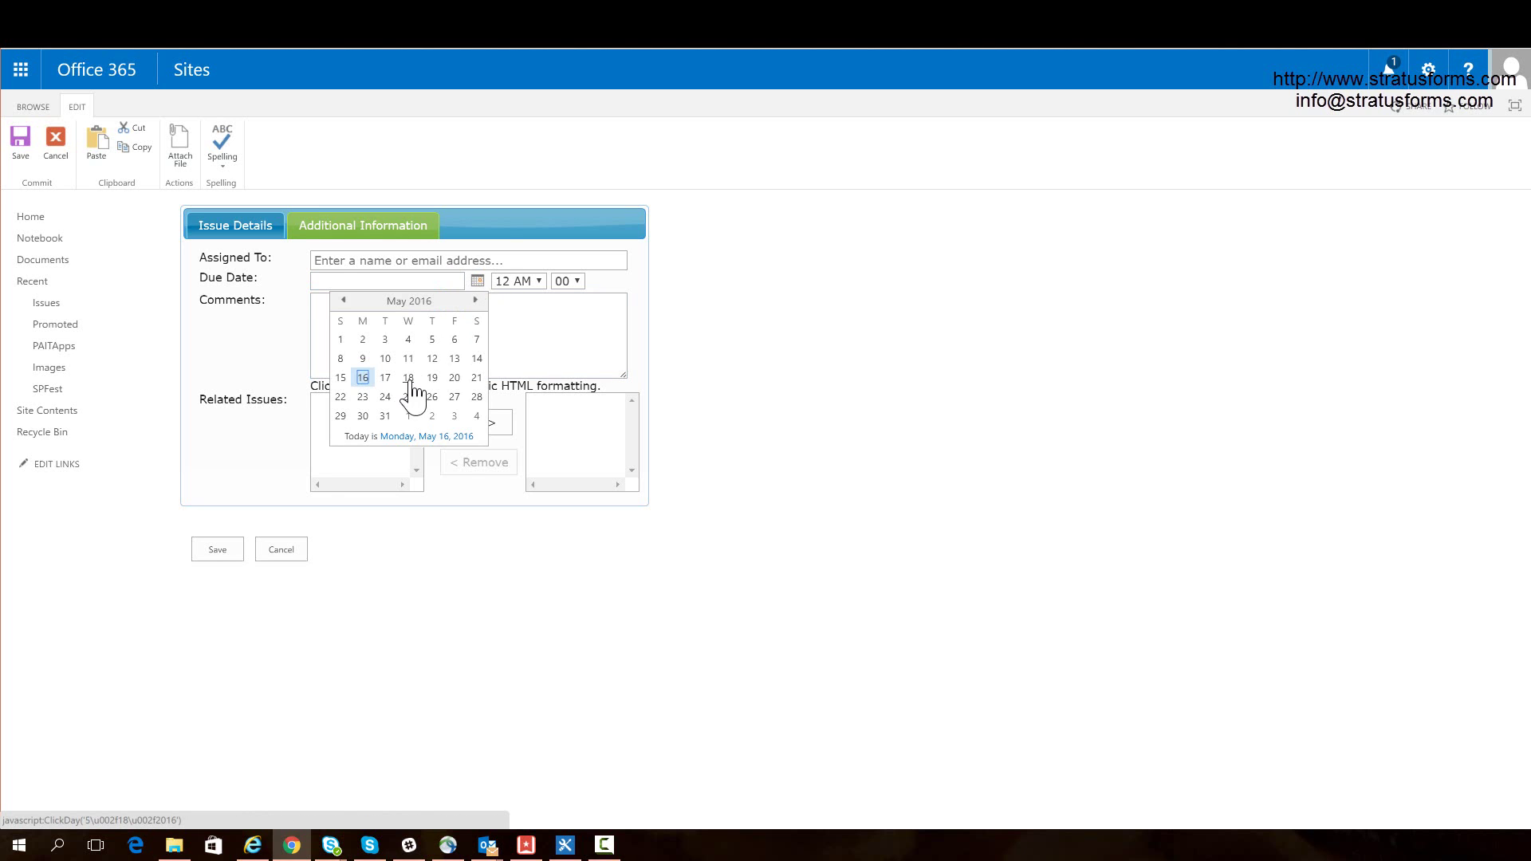
left_click(408, 378)
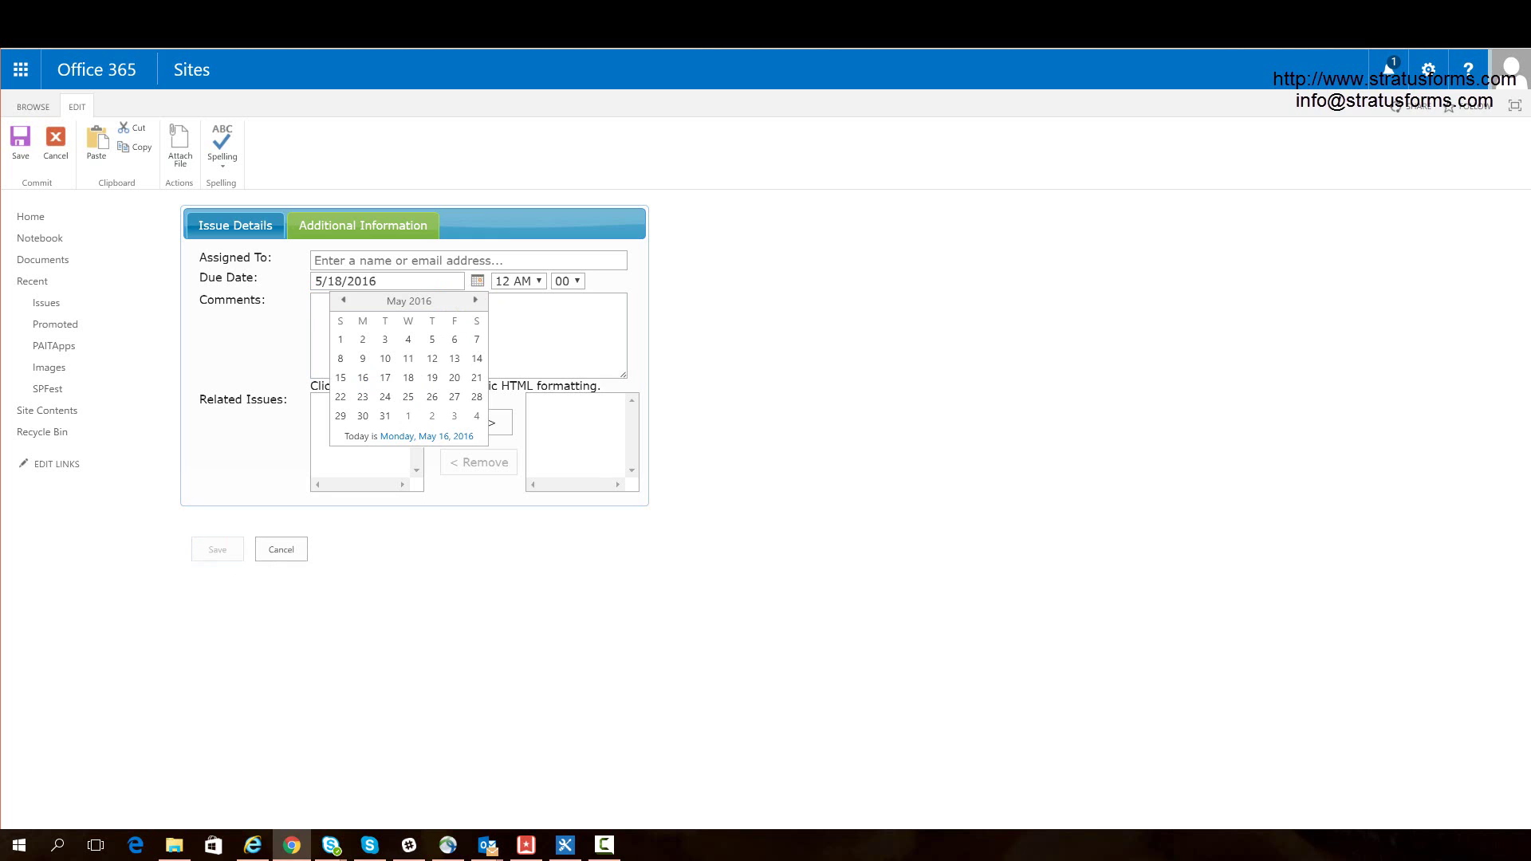
left_click(218, 549)
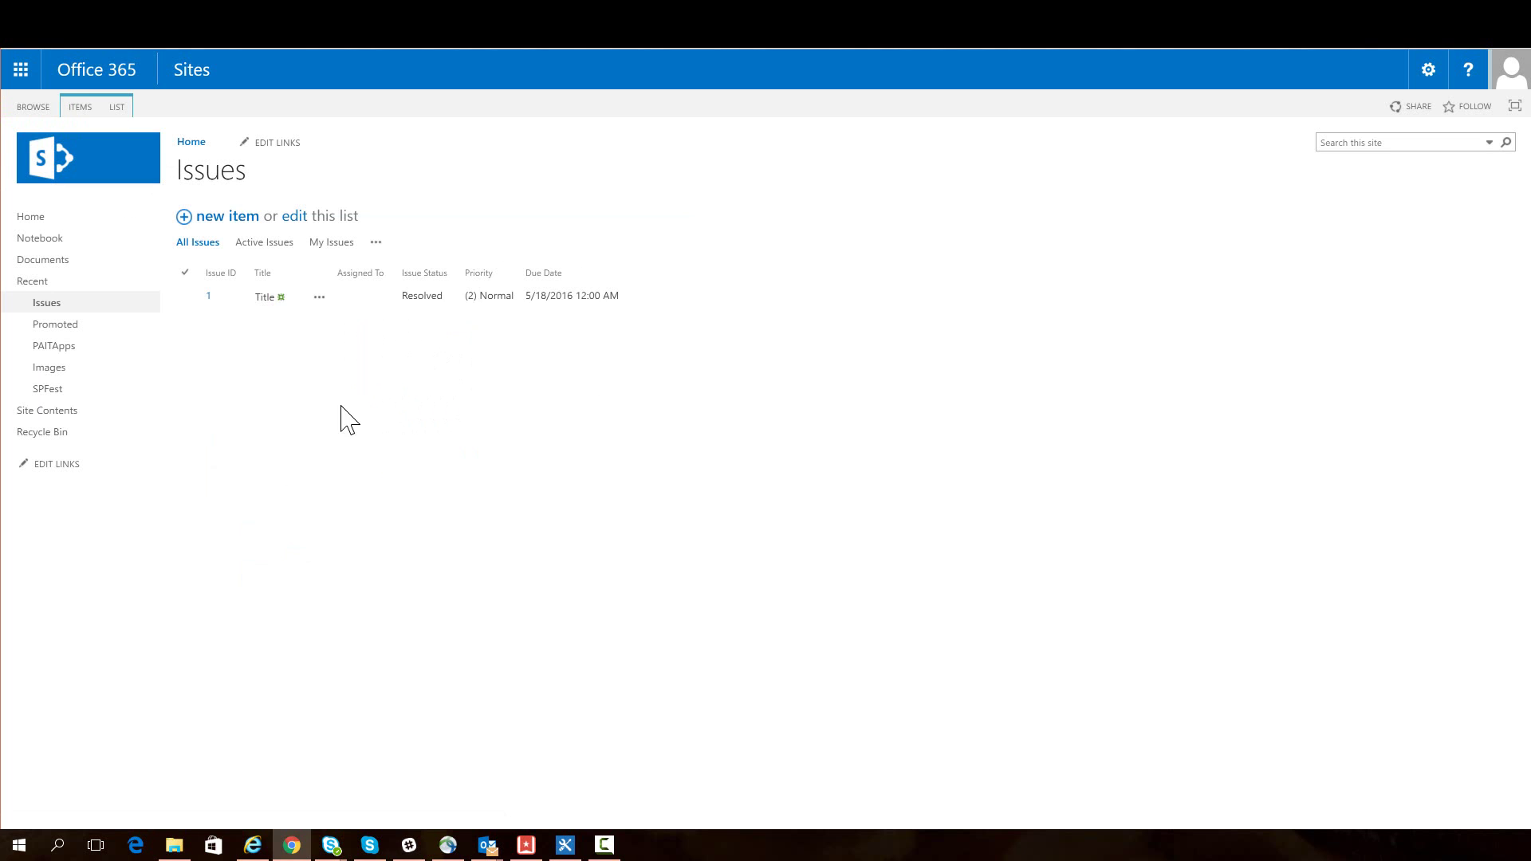
- Open issue 'Title', edit its display page, and add a Media and Content > Content Editor web part
left_click(268, 297)
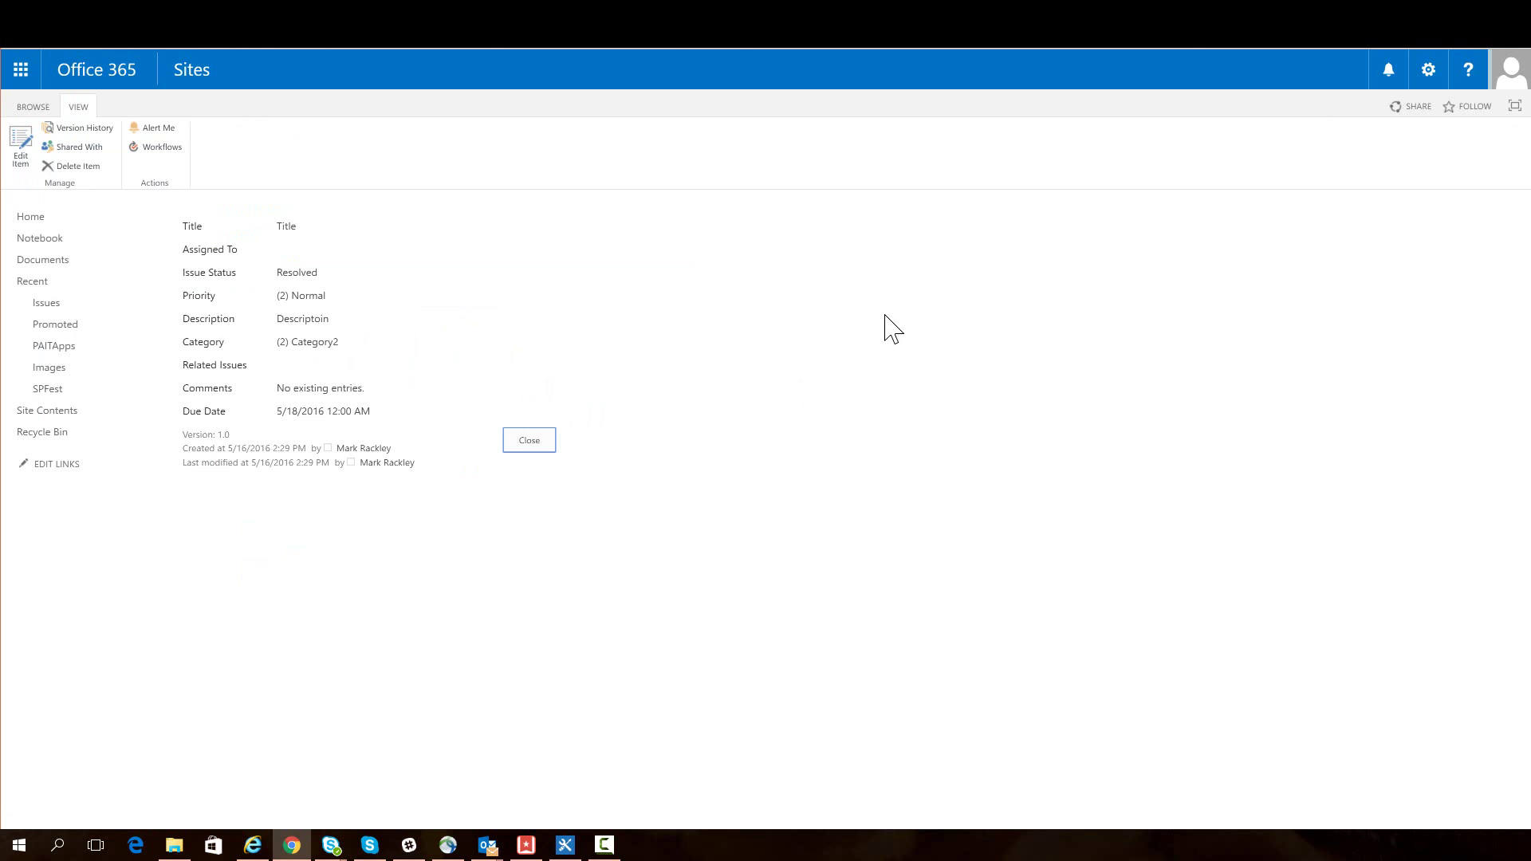
left_click(1428, 69)
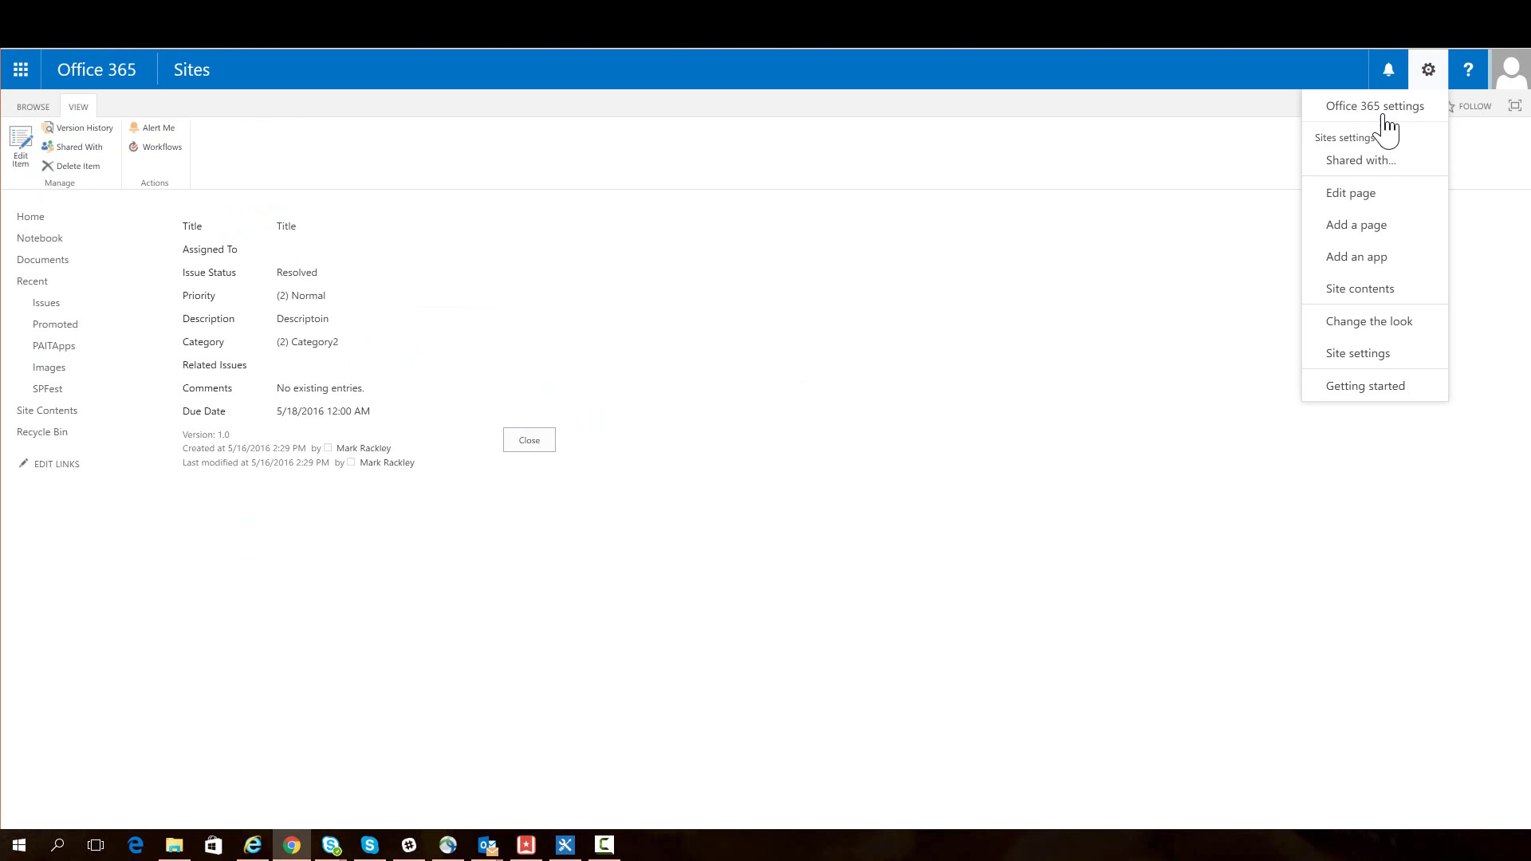
left_click(1351, 193)
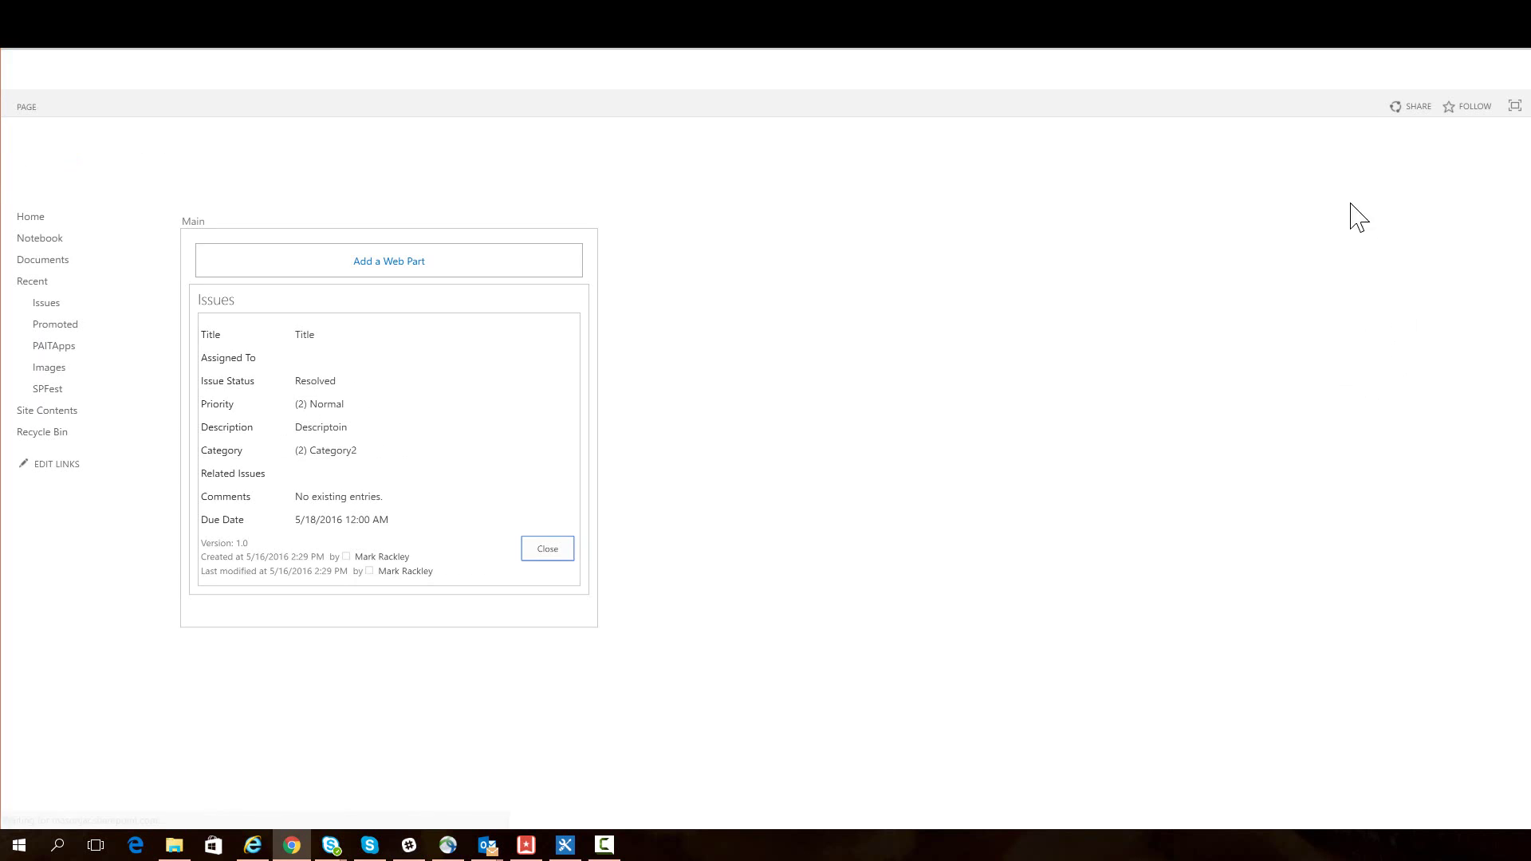
left_click(424, 275)
scroll(87, 228, "down", 2)
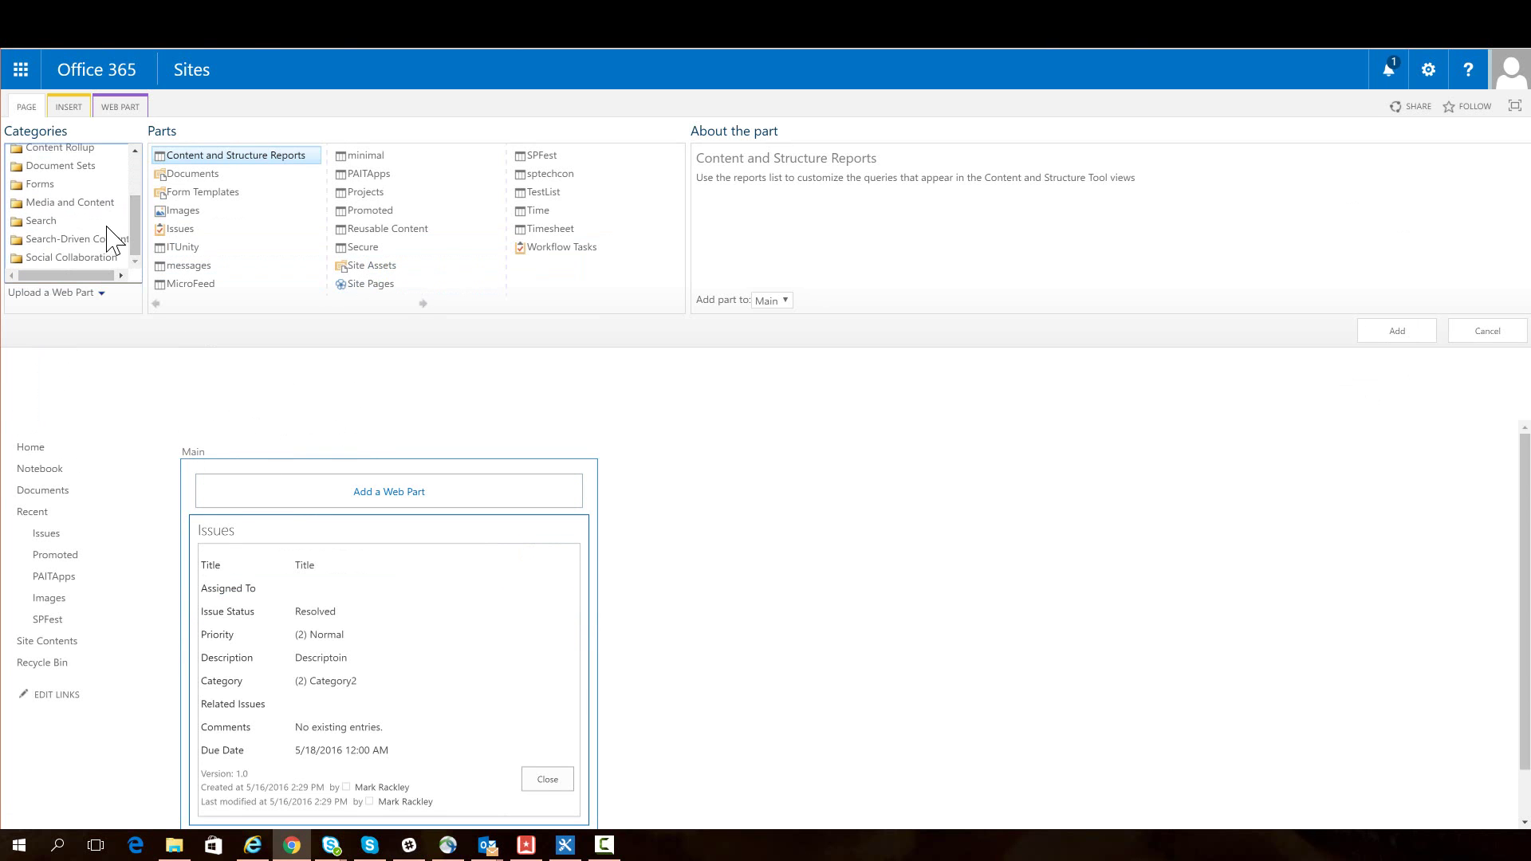
left_click(73, 201)
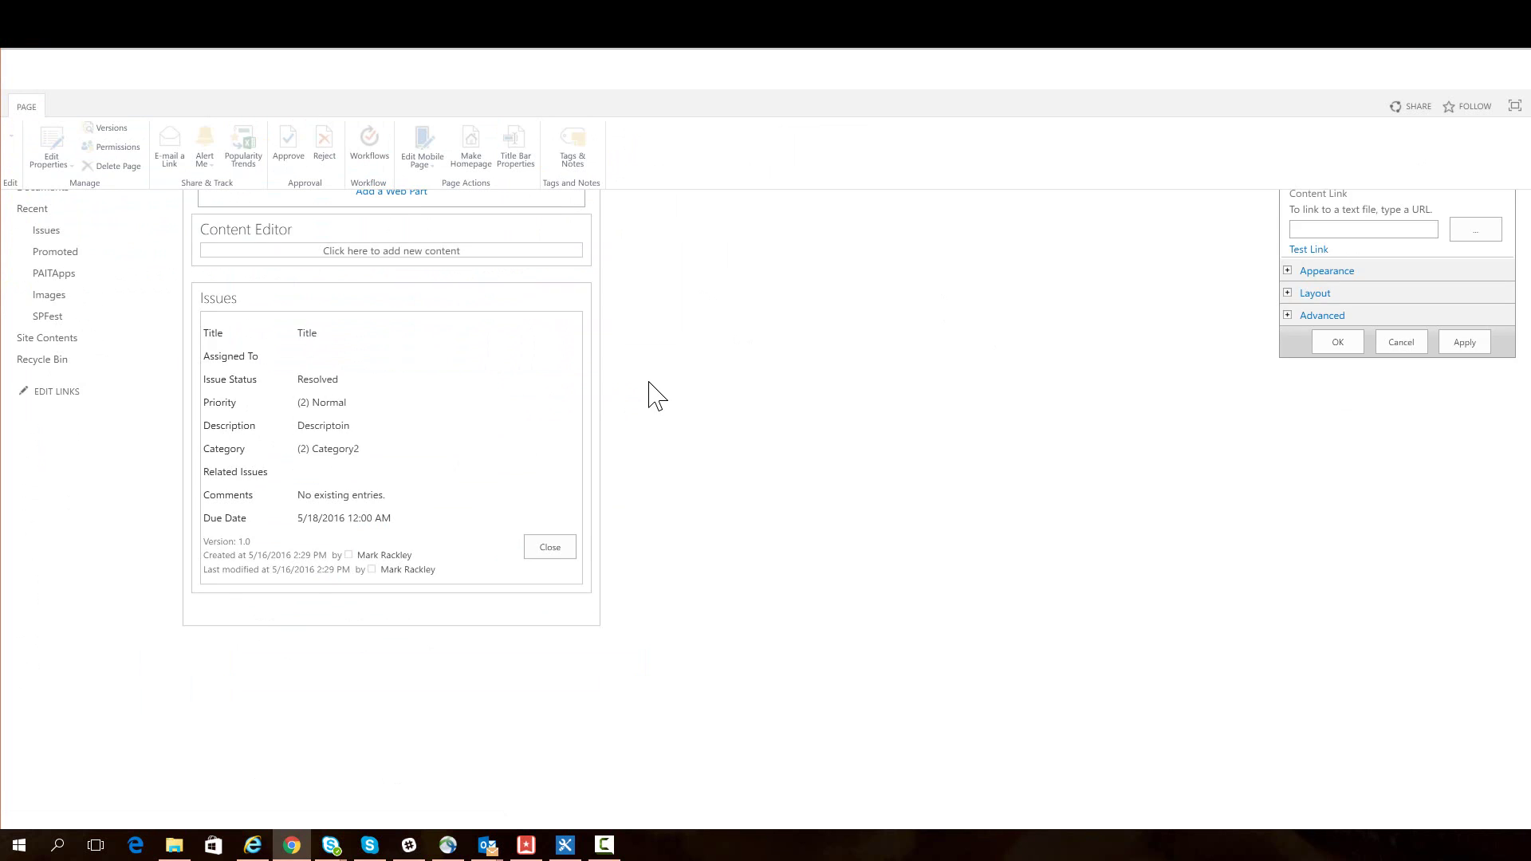
- Set its Content Link to ../../SiteAssets/IssuesTemplate.html, apply it, and stop editing
left_click(1317, 309)
type("../../SiteAssets/Is")
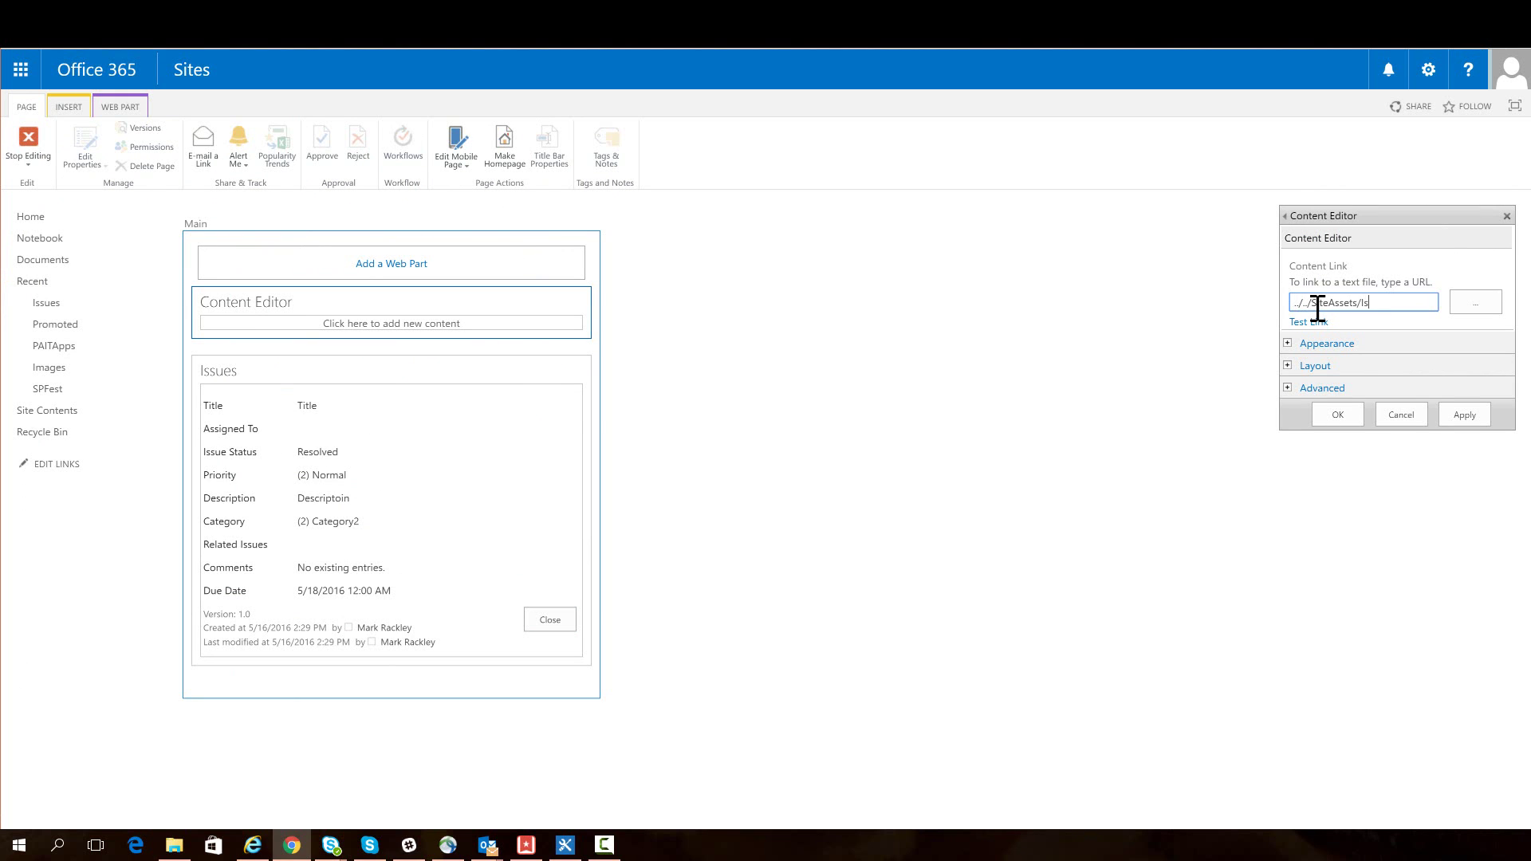
type("suesTemplate.html")
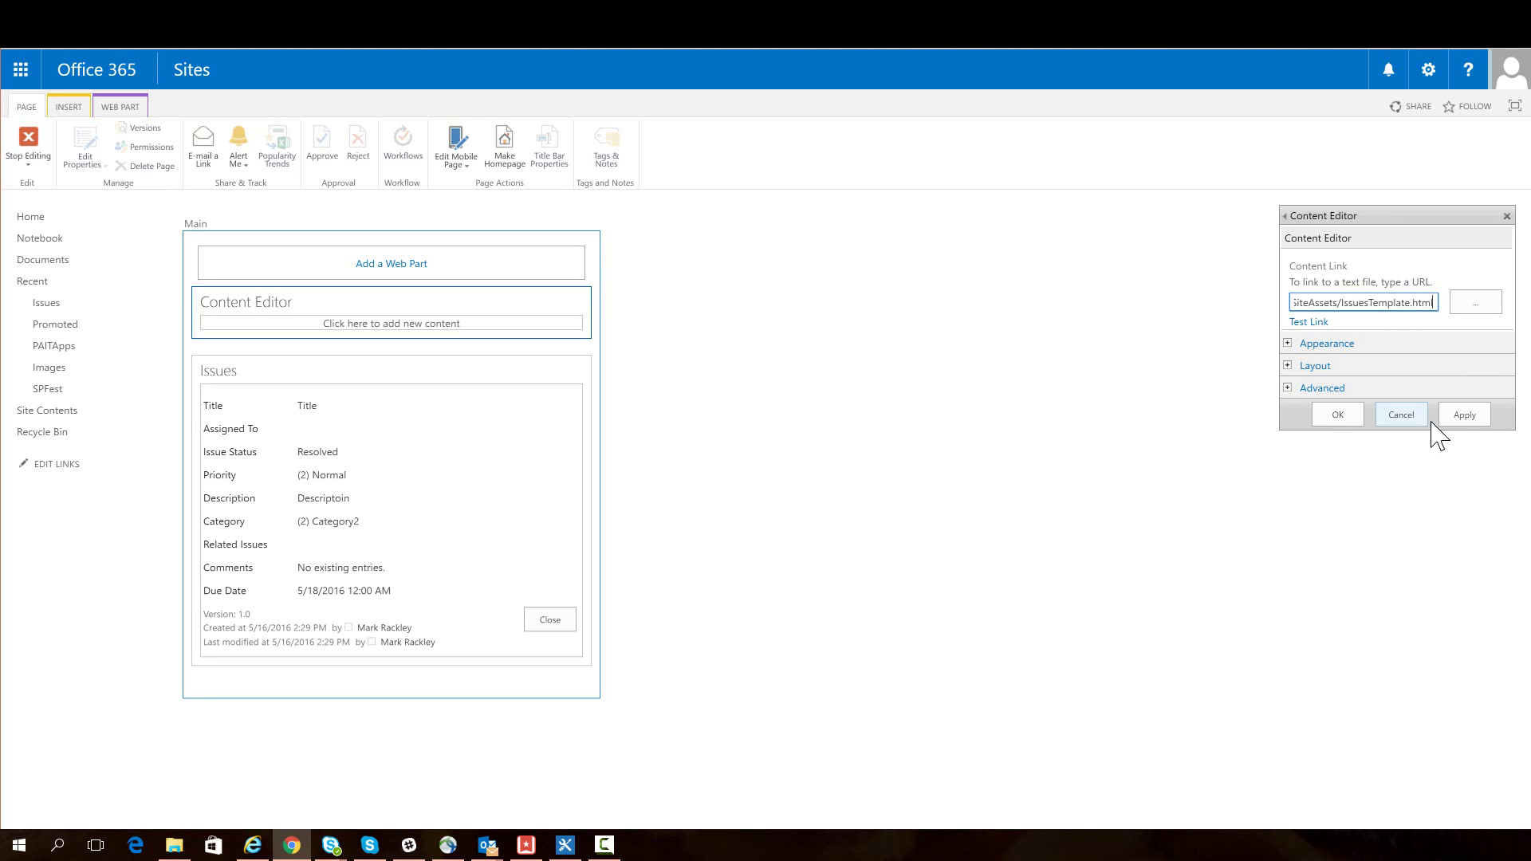
left_click(1444, 418)
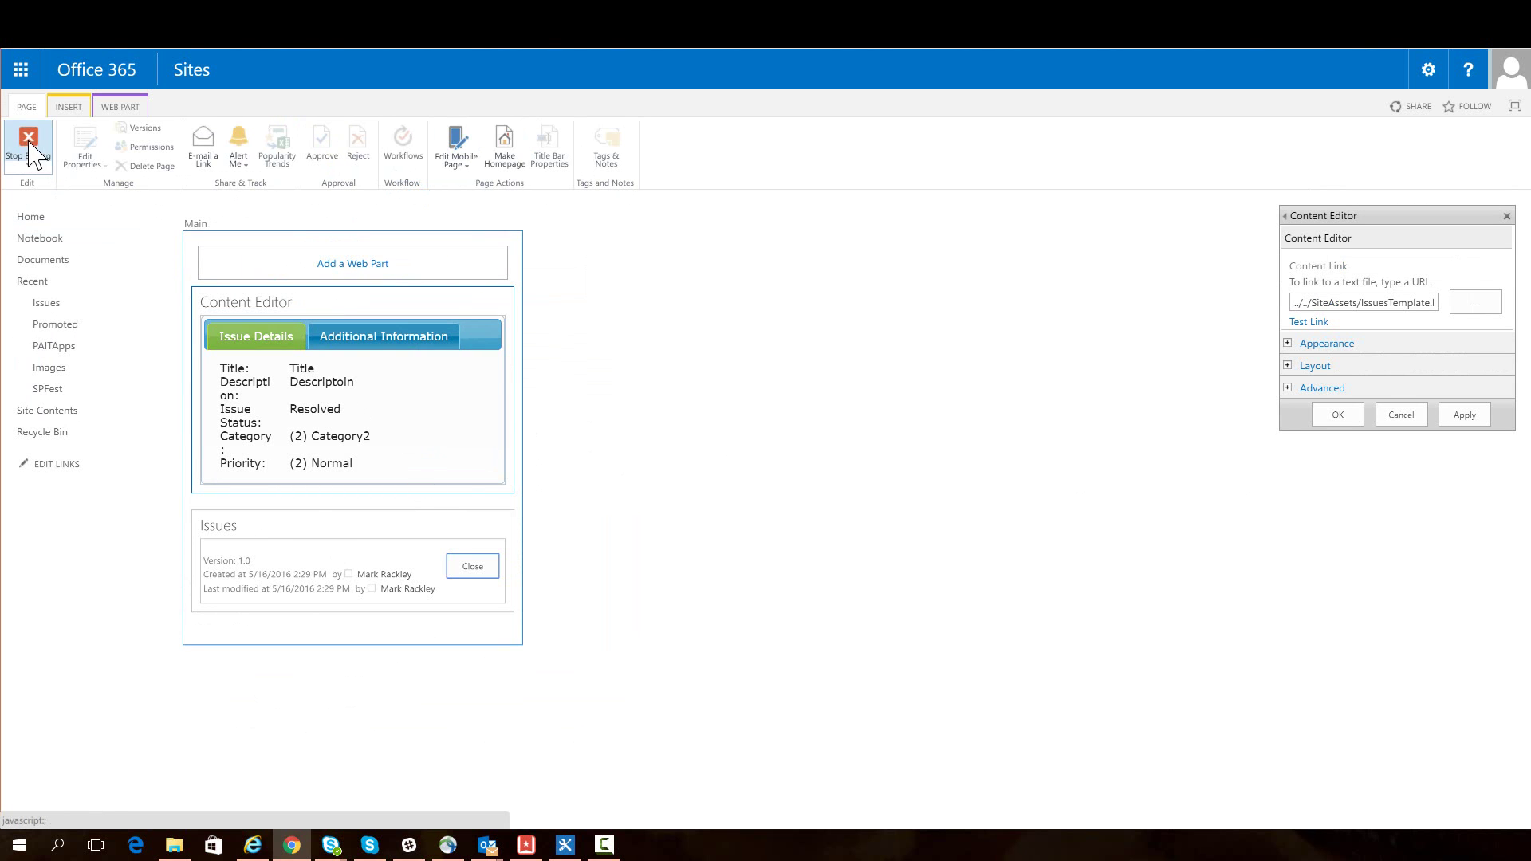
left_click(28, 150)
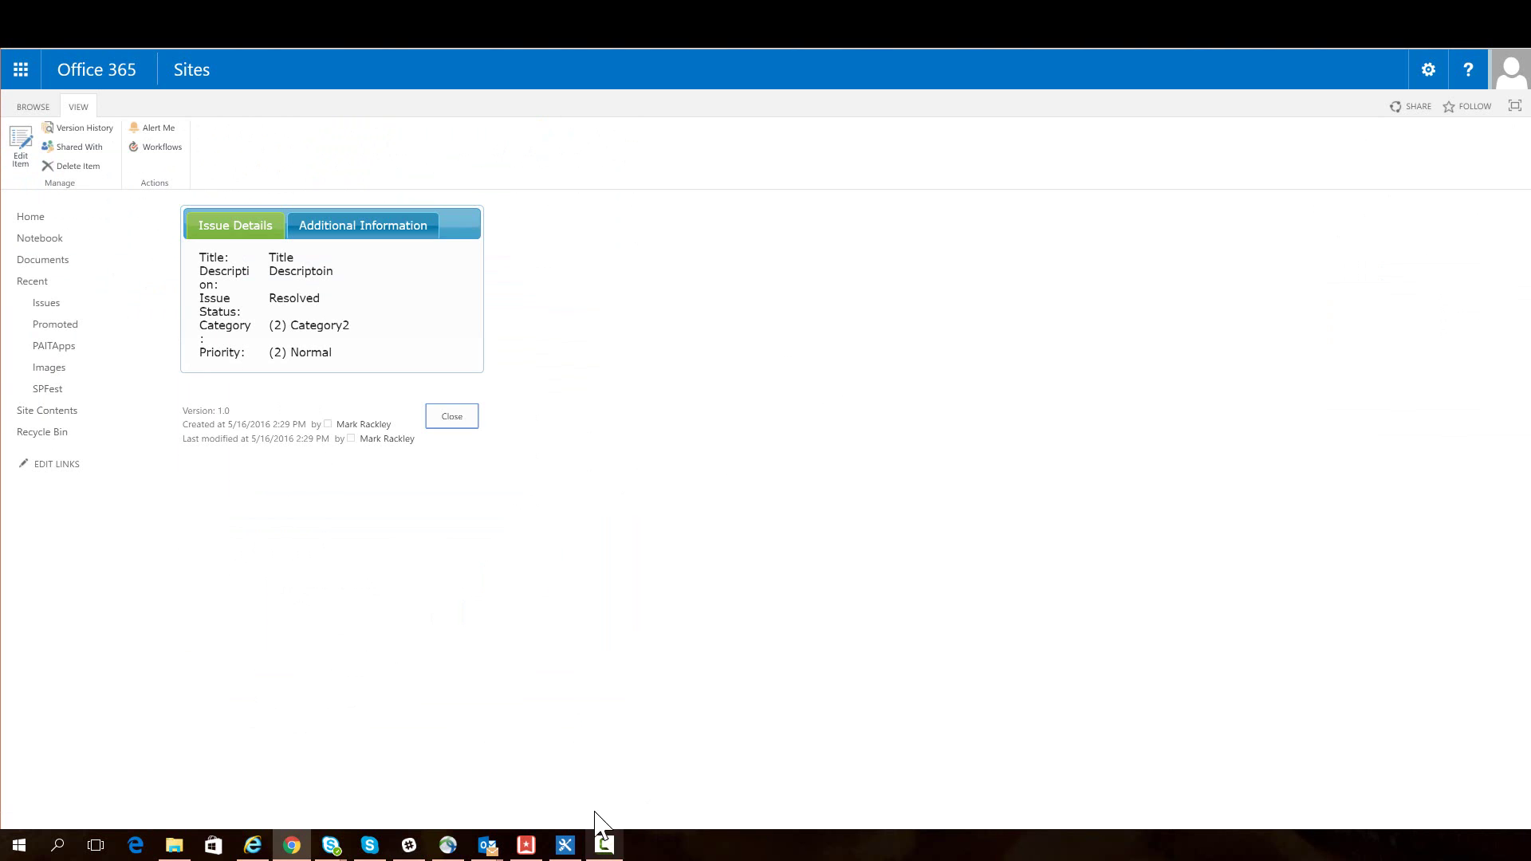
- Switch back to SharePoint Designer showing IssuesTemplate.html's tabsContainer and StratusFormsTemplate span markup
mouse_move(568, 844)
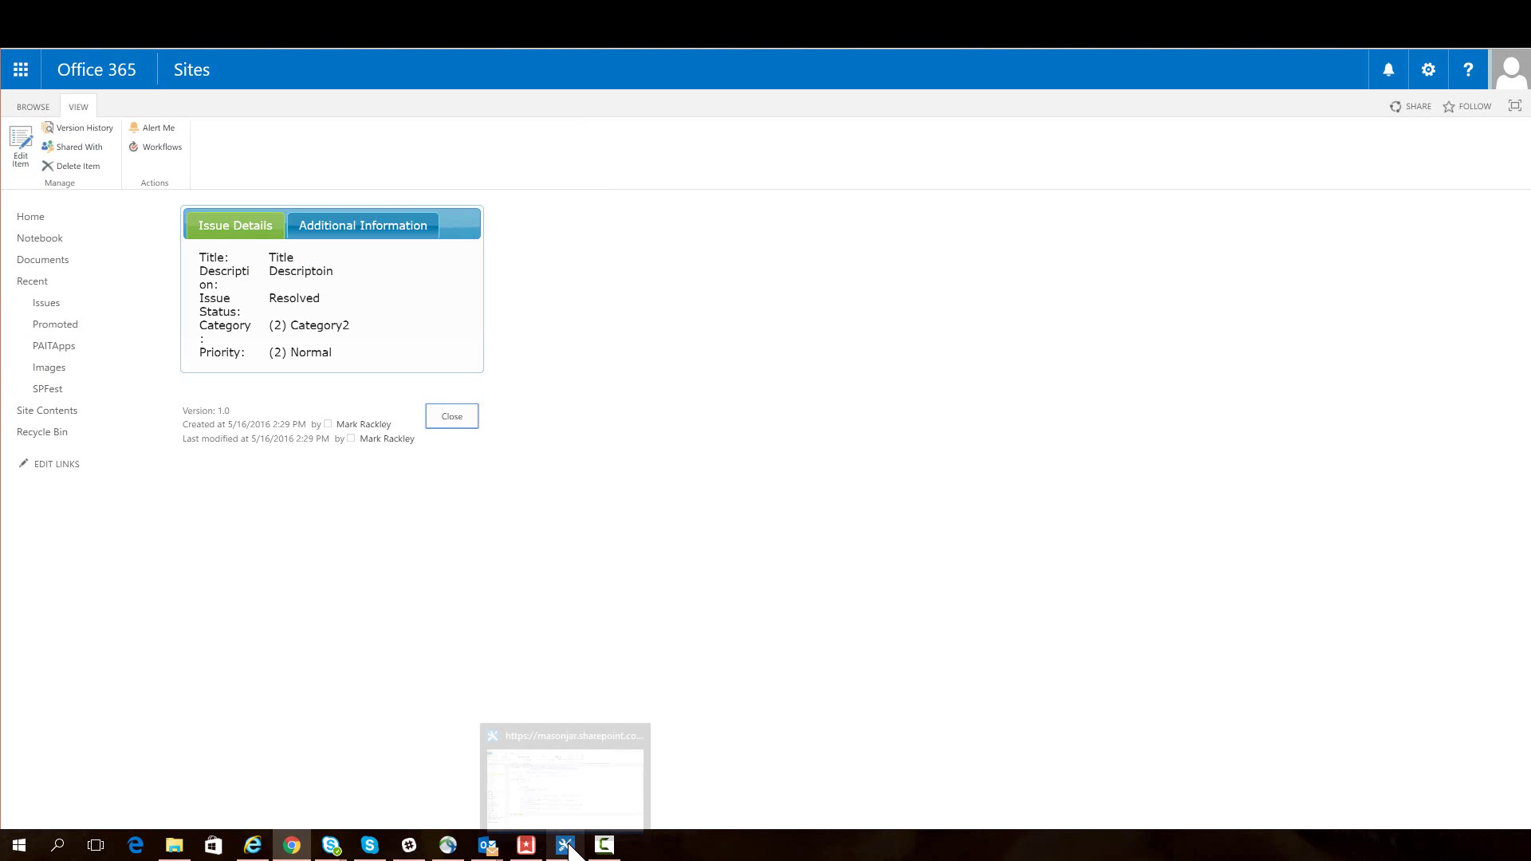
left_click(569, 791)
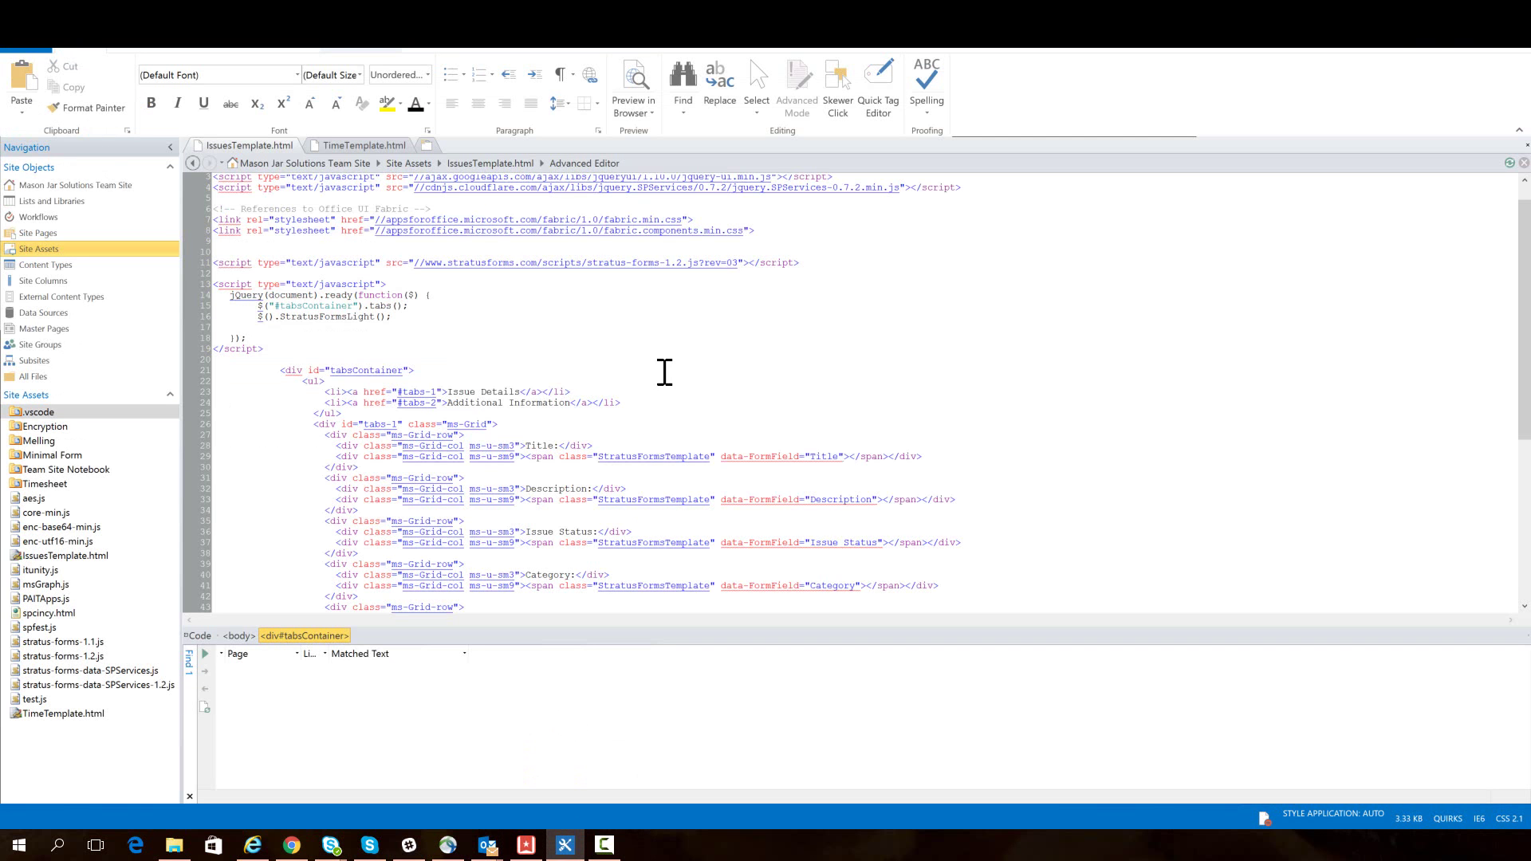